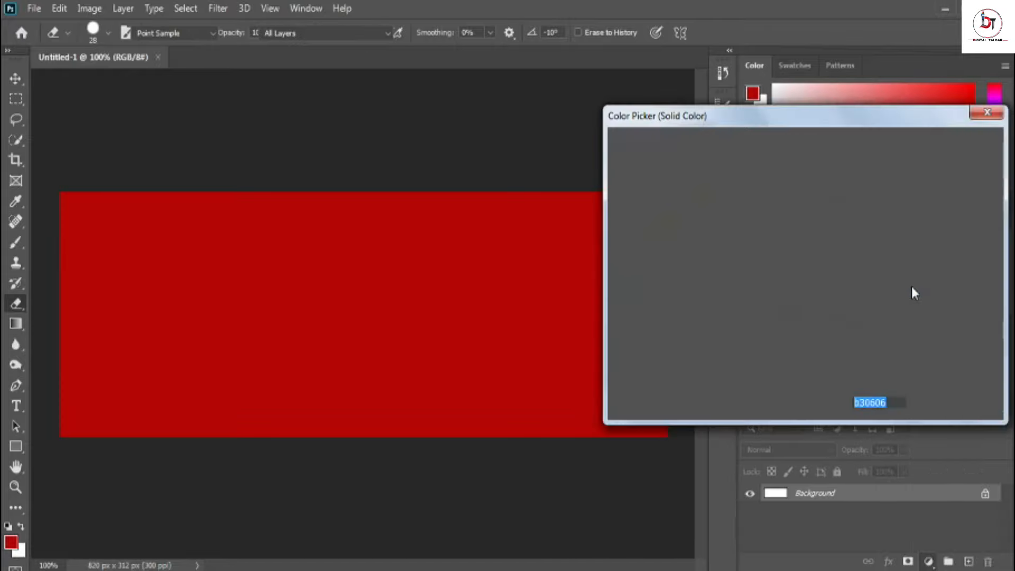
# - Set the solid colour fill layer to a bright yellow covering the whole canvas
pyautogui.moveTo(822, 342); pyautogui.dragTo(819, 323)
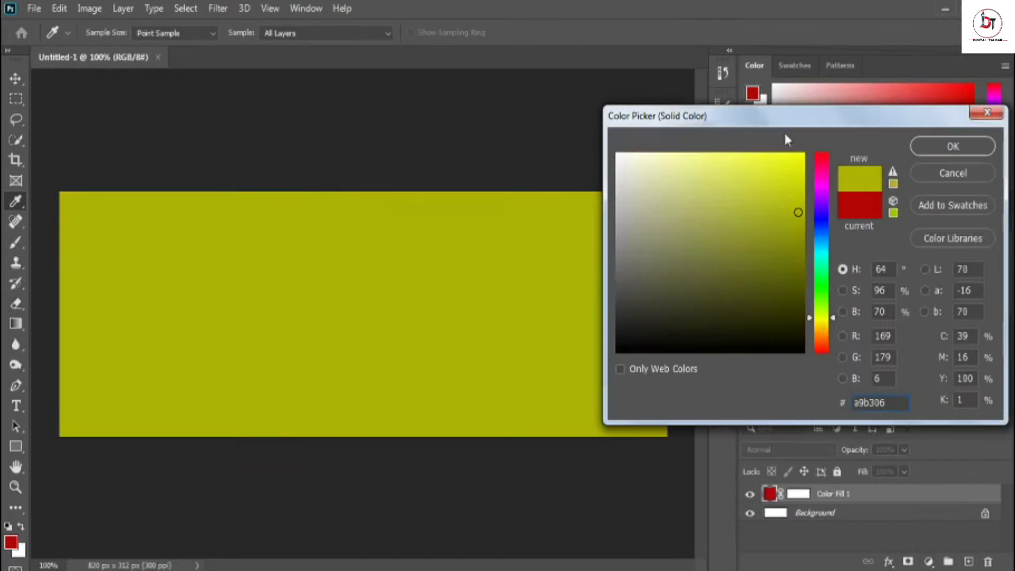
pyautogui.click(799, 159)
pyautogui.click(940, 145)
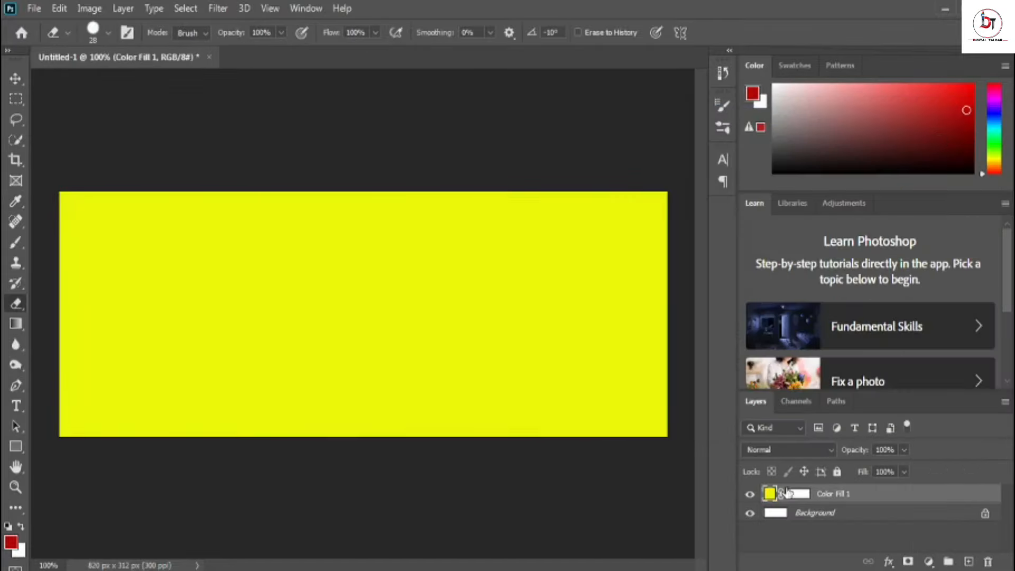
# - On a new layer, draw a rectangle about 442 × 330 px over the canvas's right half and fill it with orange-red
pyautogui.click(970, 561)
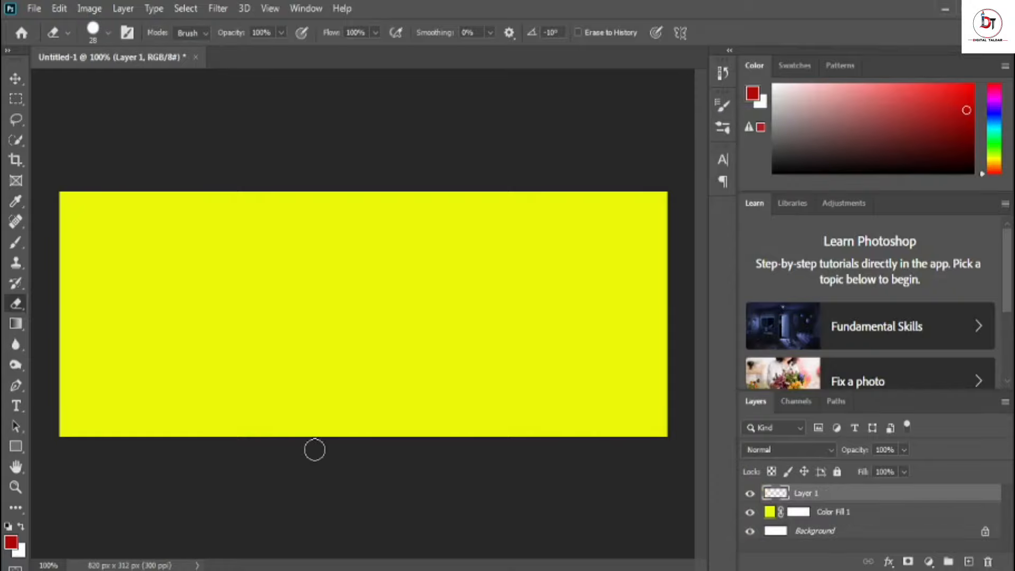
pyautogui.click(16, 447)
pyautogui.moveTo(345, 183); pyautogui.dragTo(673, 442)
pyautogui.click(788, 297)
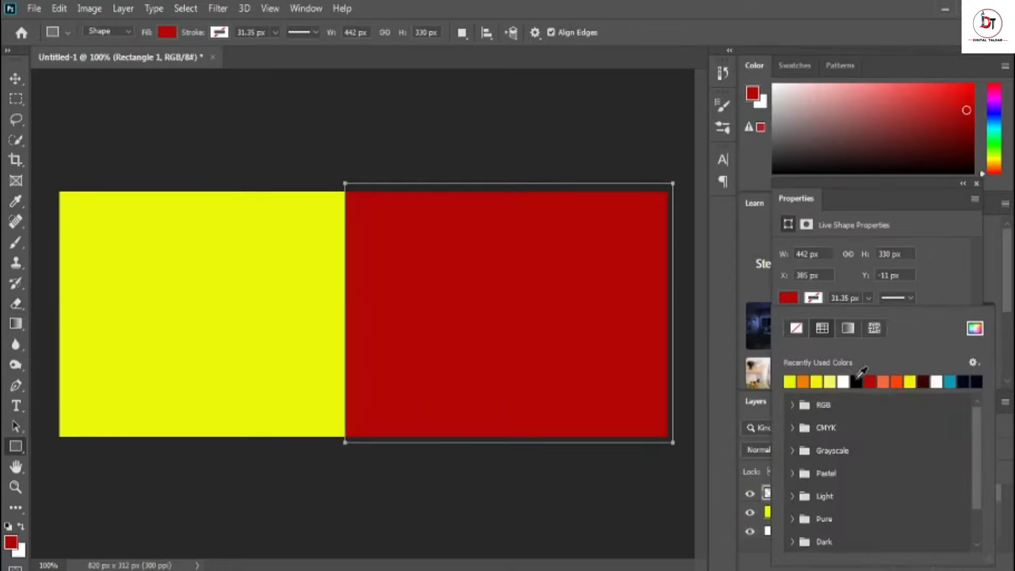
pyautogui.click(897, 380)
pyautogui.click(975, 180)
pyautogui.click(976, 183)
# - Pull the orange rectangle's lower-left corner outward for a slanted edge, shift the shape slightly right and allow conversion to a regular path
pyautogui.hotkey('ctrl', 't')
pyautogui.moveTo(344, 444); pyautogui.dragTo(294, 445)
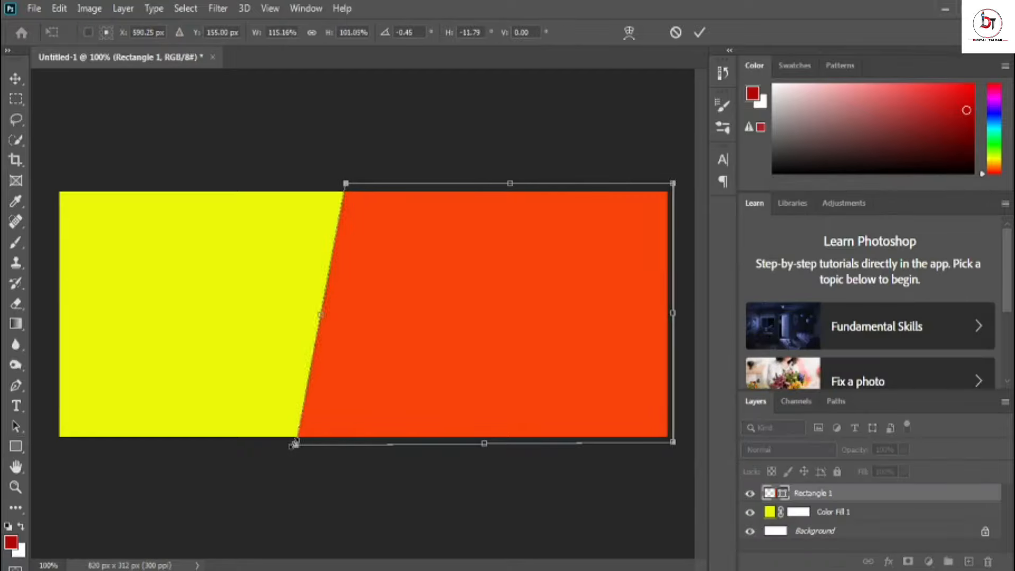
pyautogui.hotkey('shift', 'Right')
pyautogui.hotkey('shift', 'Right')
pyautogui.hotkey('shift', 'Right')
pyautogui.hotkey('shift', 'Right')
pyautogui.click(700, 31)
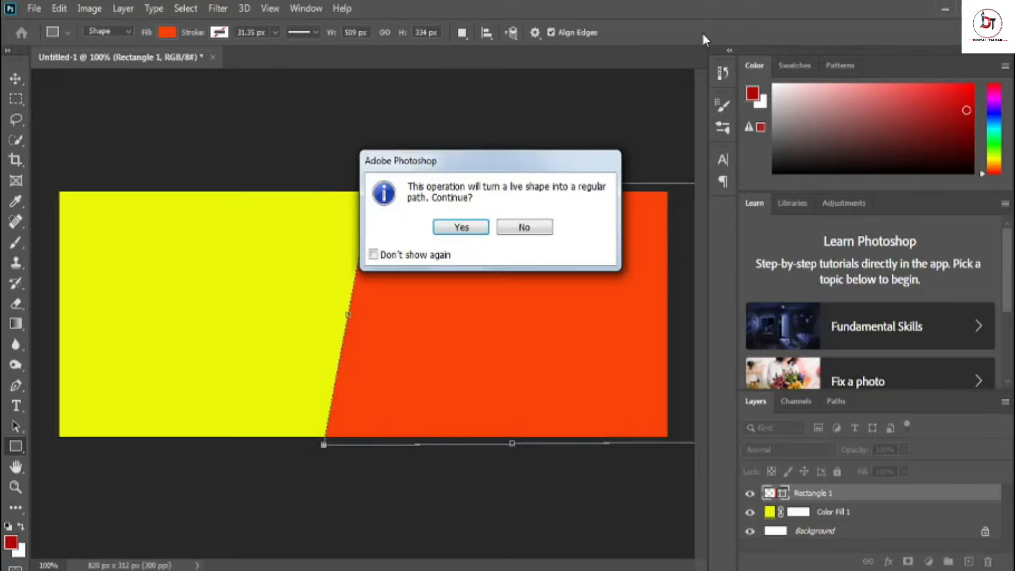
pyautogui.click(458, 226)
# - Open the boy image from the facebook cover photo folder
pyautogui.click(34, 8)
pyautogui.click(48, 41)
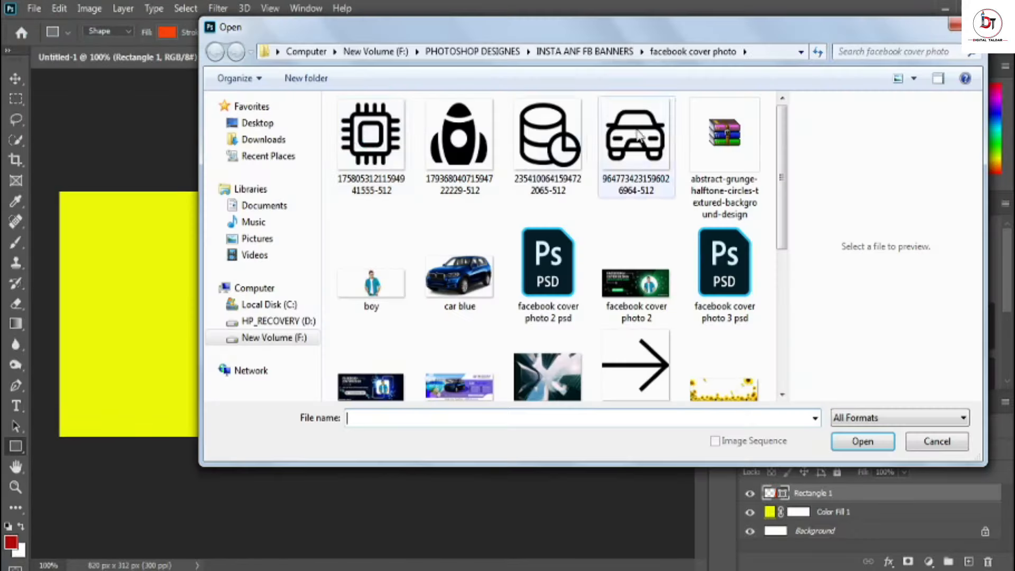
pyautogui.click(356, 272)
pyautogui.click(853, 442)
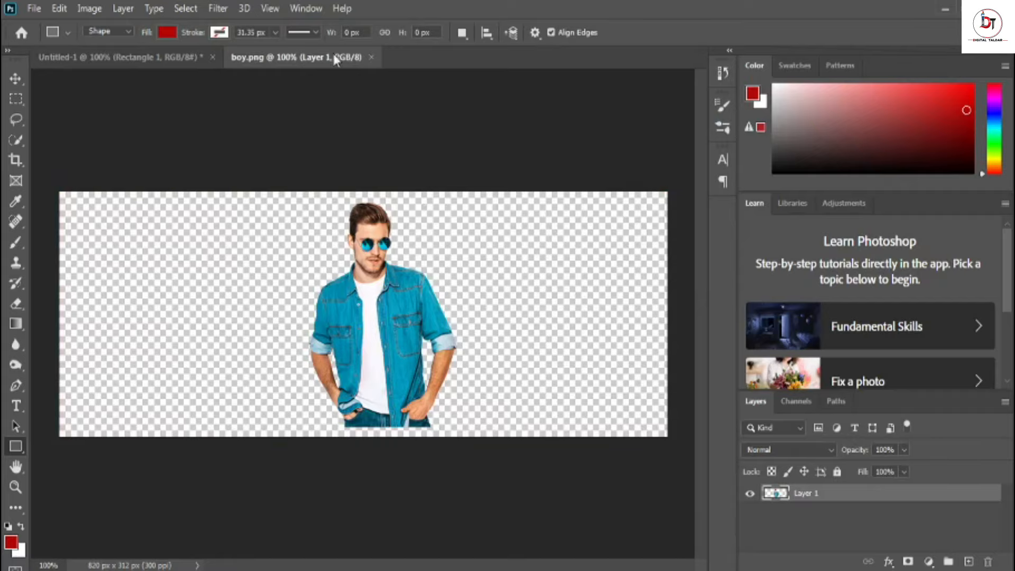
# - Copy the man cutout into the cover document and place it on the orange area
pyautogui.moveTo(333, 53); pyautogui.dragTo(452, 125)
pyautogui.press('v')
pyautogui.moveTo(263, 351); pyautogui.dragTo(263, 351)
pyautogui.moveTo(539, 129); pyautogui.dragTo(525, 65)
pyautogui.click(138, 58)
pyautogui.moveTo(257, 331); pyautogui.dragTo(484, 350)
# - Scale the man up slightly, move him a little to the right, and close the boy.png document
pyautogui.hotkey('ctrl', 't')
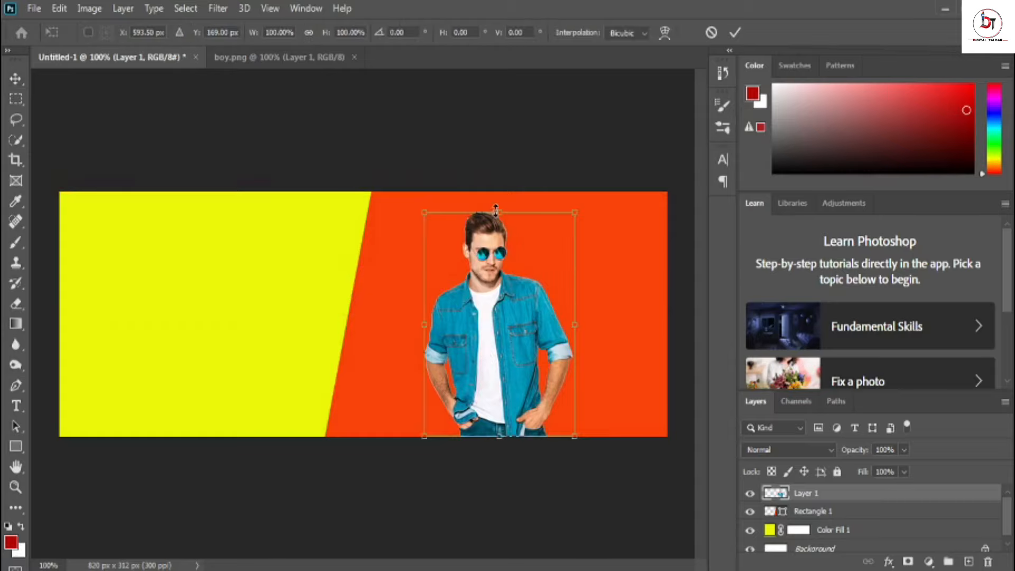
pyautogui.moveTo(496, 210); pyautogui.dragTo(497, 200)
pyautogui.moveTo(489, 325); pyautogui.dragTo(507, 324)
pyautogui.click(735, 33)
pyautogui.click(354, 56)
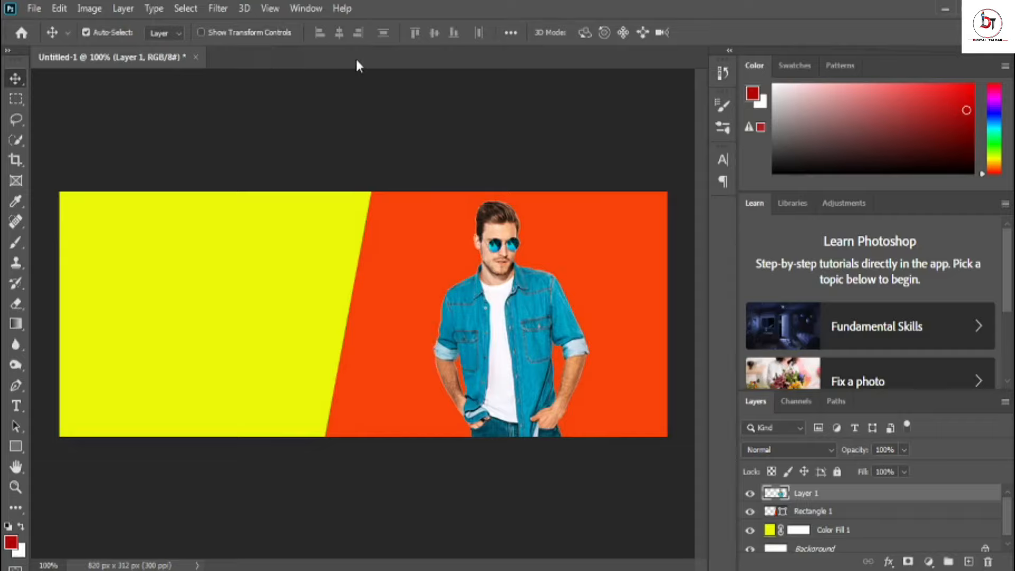
# - Open the sunflower image pngegg.png, copy the flower into the cover document and close the source image
pyautogui.click(38, 11)
pyautogui.click(48, 36)
pyautogui.scroll(-3, 476, 244)
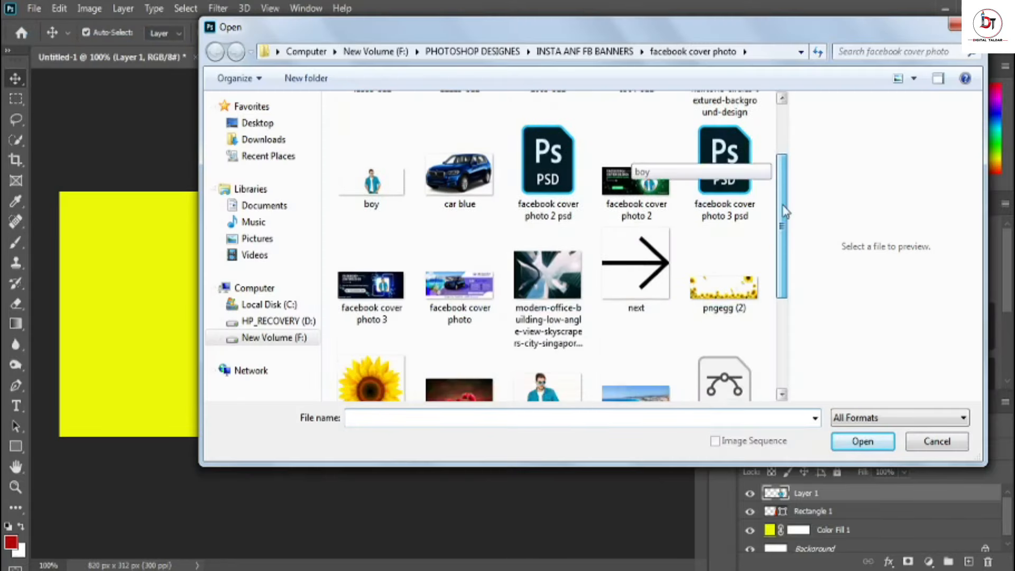
pyautogui.click(386, 316)
pyautogui.click(868, 438)
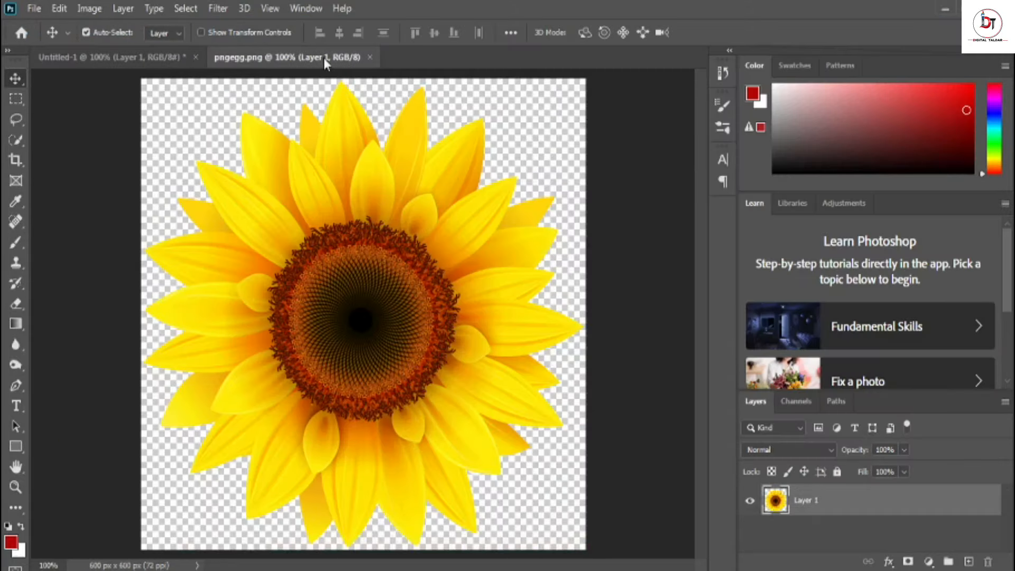
pyautogui.moveTo(324, 59); pyautogui.dragTo(426, 155)
pyautogui.moveTo(374, 295); pyautogui.dragTo(199, 340)
pyautogui.click(761, 154)
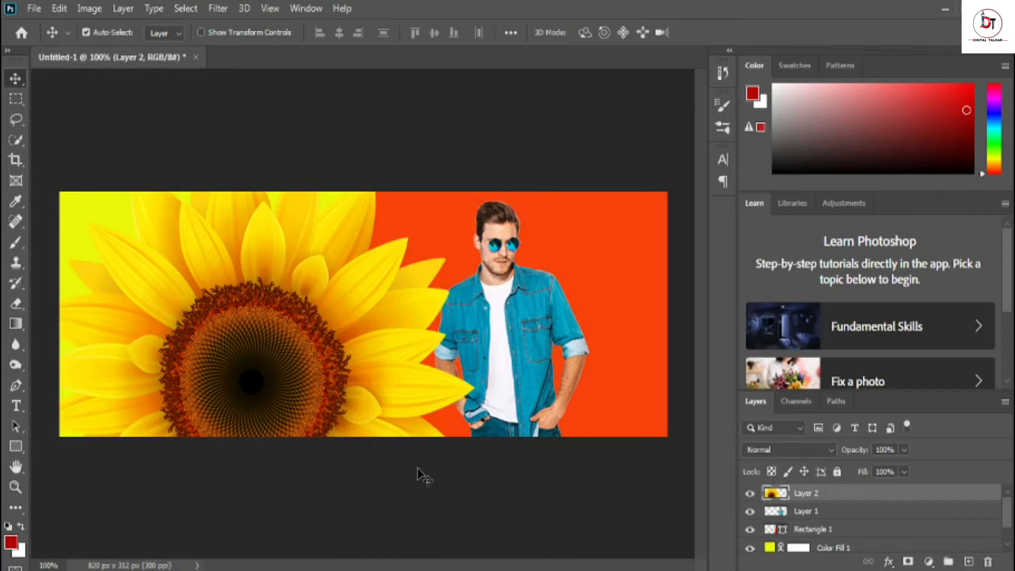
# - Scale the sunflower down to the banner's height over the yellow-orange boundary, and move the man slightly right
pyautogui.hotkey('ctrl', 't')
pyautogui.moveTo(252, 137); pyautogui.dragTo(295, 331)
pyautogui.moveTo(304, 476); pyautogui.dragTo(398, 320)
pyautogui.moveTo(220, 309); pyautogui.dragTo(362, 317)
pyautogui.moveTo(358, 191); pyautogui.dragTo(358, 185)
pyautogui.click(740, 33)
pyautogui.moveTo(526, 328)
pyautogui.mouseDown()
pyautogui.moveTo(549, 329)
pyautogui.moveTo(536, 329)
pyautogui.mouseUp()
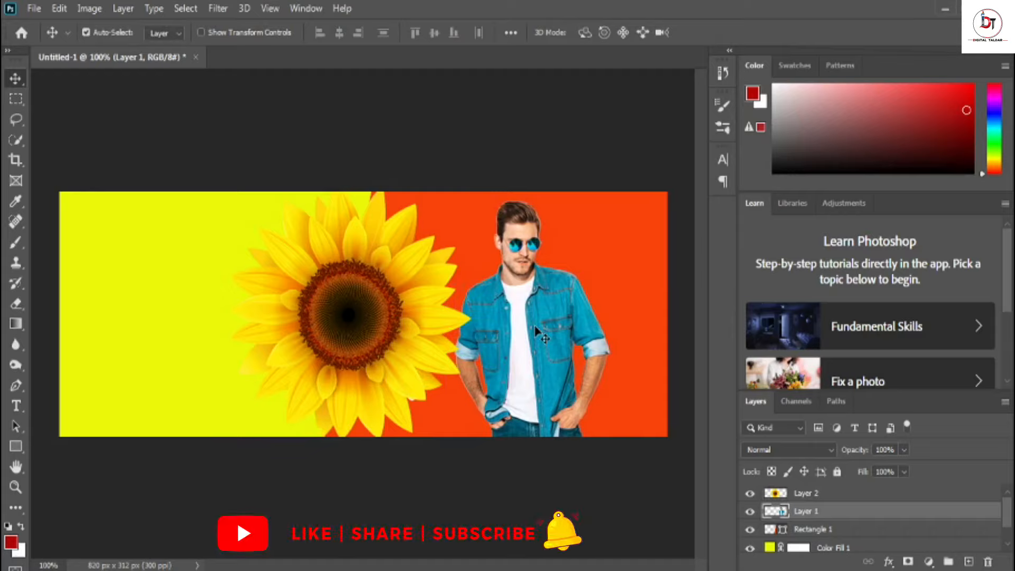
# - Duplicate the sunflower layer and place the copy beneath the original, offset toward the lower left
pyautogui.click(307, 337)
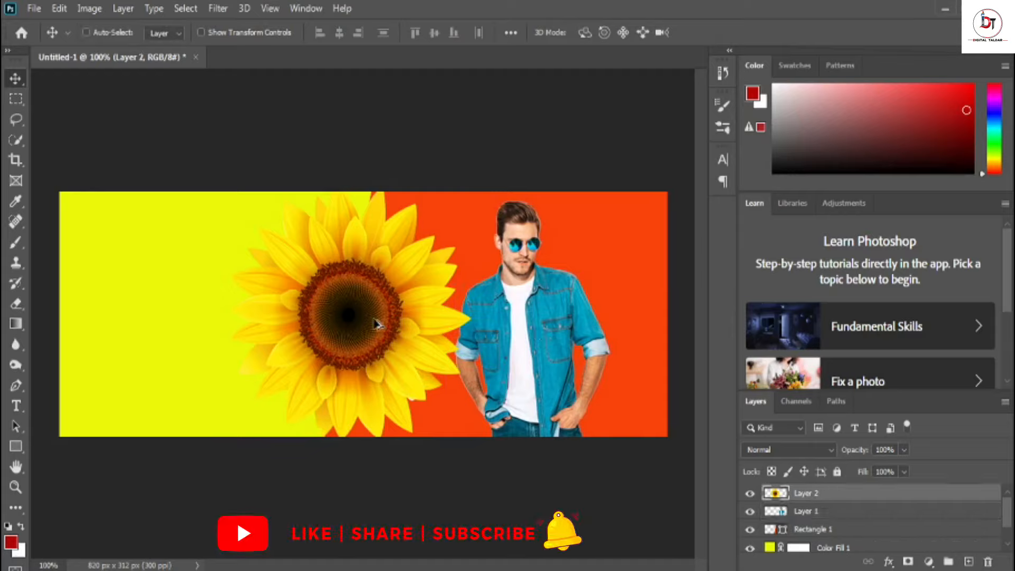
pyautogui.hotkey('ctrl', 'j')
pyautogui.moveTo(828, 492); pyautogui.dragTo(829, 521)
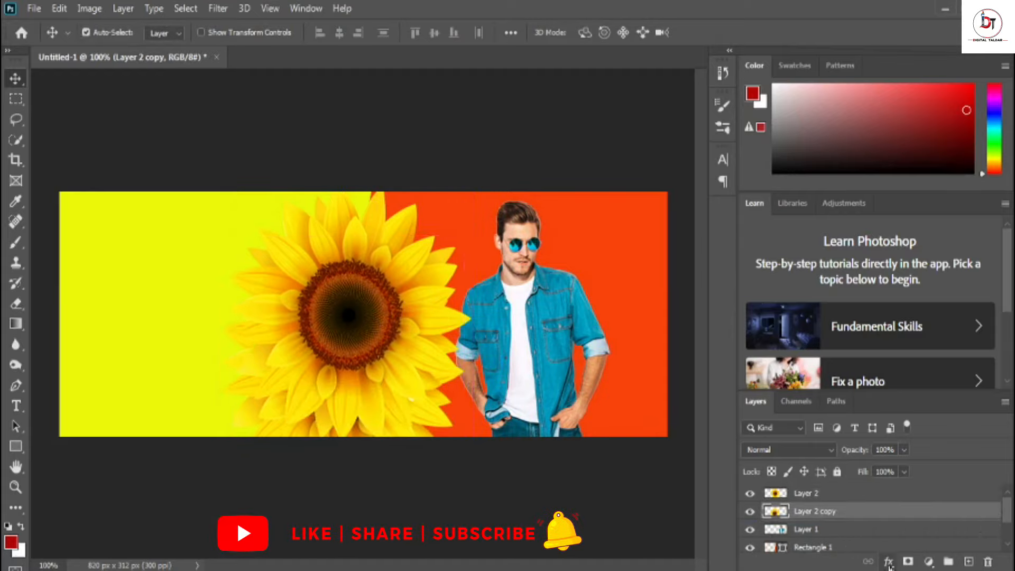
# - Apply an orange Color Overlay to the sunflower copy
pyautogui.click(888, 562)
pyautogui.click(903, 499)
pyautogui.click(938, 174)
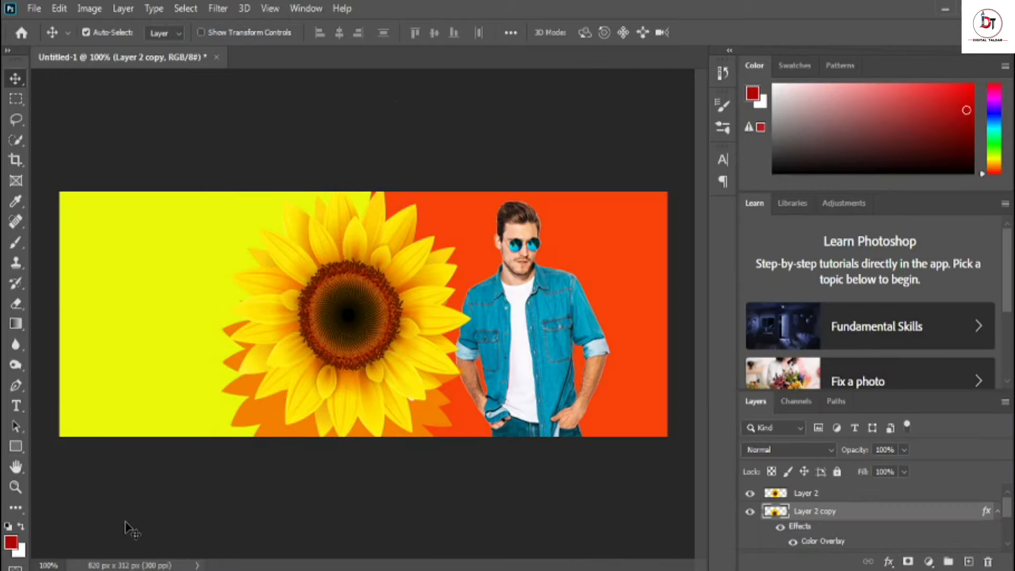
# - Nudge the orange sunflower copy upward and slightly right until only a thin edge shows behind the original flower
pyautogui.press('Up')
pyautogui.press('Up')
pyautogui.press('Up')
pyautogui.press('Up')
pyautogui.press('Up')
pyautogui.press('Up')
pyautogui.press('Up')
pyautogui.press('Up')
pyautogui.press('Up')
pyautogui.press('Up')
pyautogui.press('Up')
pyautogui.press('Up')
pyautogui.press('Up')
pyautogui.press('Up')
pyautogui.press('Up')
pyautogui.press('Up')
pyautogui.press('Up')
pyautogui.press('Up')
pyautogui.press('Up')
pyautogui.press('Up')
pyautogui.press('Right')
pyautogui.press('Right')
pyautogui.press('Right')
pyautogui.press('Right')
pyautogui.press('Right')
pyautogui.press('Right')
pyautogui.press('Right')
pyautogui.press('Right')
pyautogui.press('Up')
pyautogui.press('Up')
pyautogui.press('Up')
pyautogui.press('Up')
pyautogui.press('Up')
pyautogui.press('Up')
pyautogui.press('Up')
pyautogui.press('Up')
pyautogui.press('Up')
pyautogui.press('Up')
pyautogui.press('Up')
pyautogui.press('Up')
pyautogui.press('Up')
pyautogui.press('Up')
pyautogui.press('Up')
pyautogui.press('Up')
pyautogui.press('Up')
pyautogui.press('Up')
pyautogui.press('Up')
pyautogui.press('Up')
pyautogui.press('Up')
pyautogui.press('Up')
pyautogui.press('Up')
pyautogui.press('Up')
pyautogui.press('Up')
# - Apply a Gaussian Blur with a radius of about 8 pixels to the orange sunflower copy as a soft shadow
pyautogui.click(218, 8)
pyautogui.moveTo(233, 186)
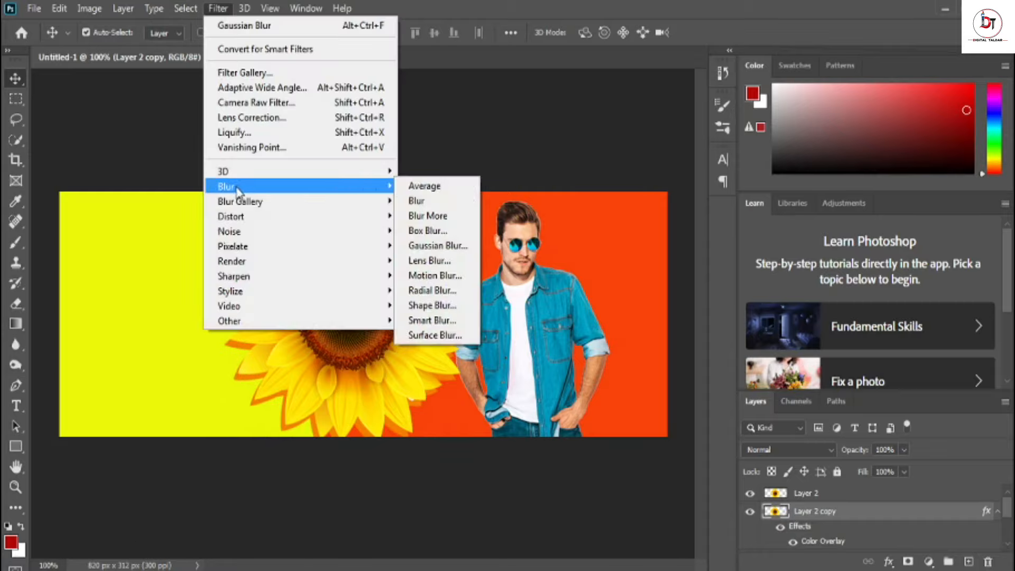
pyautogui.click(436, 246)
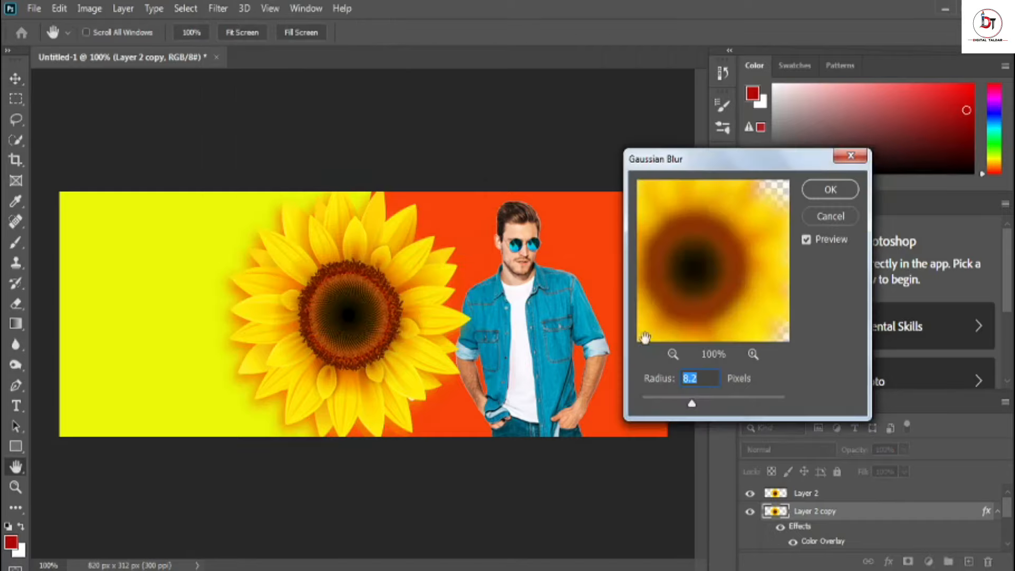
pyautogui.moveTo(690, 406); pyautogui.dragTo(692, 406)
pyautogui.click(828, 191)
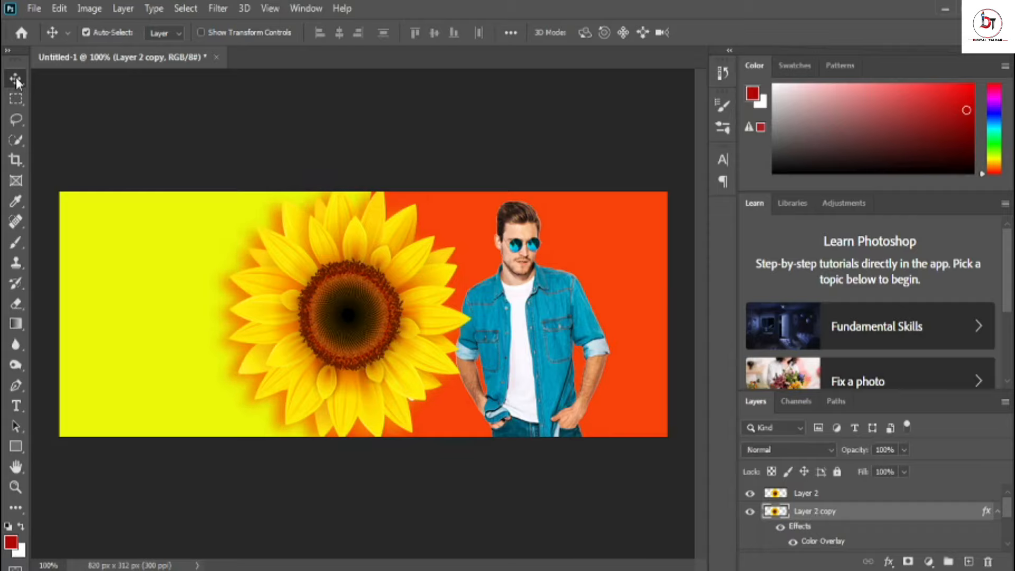
# - Add the horizontal text "FACEBOOK COVER DESIGN" in Argentum Sans SemiBold at 30 pt
pyautogui.click(16, 406)
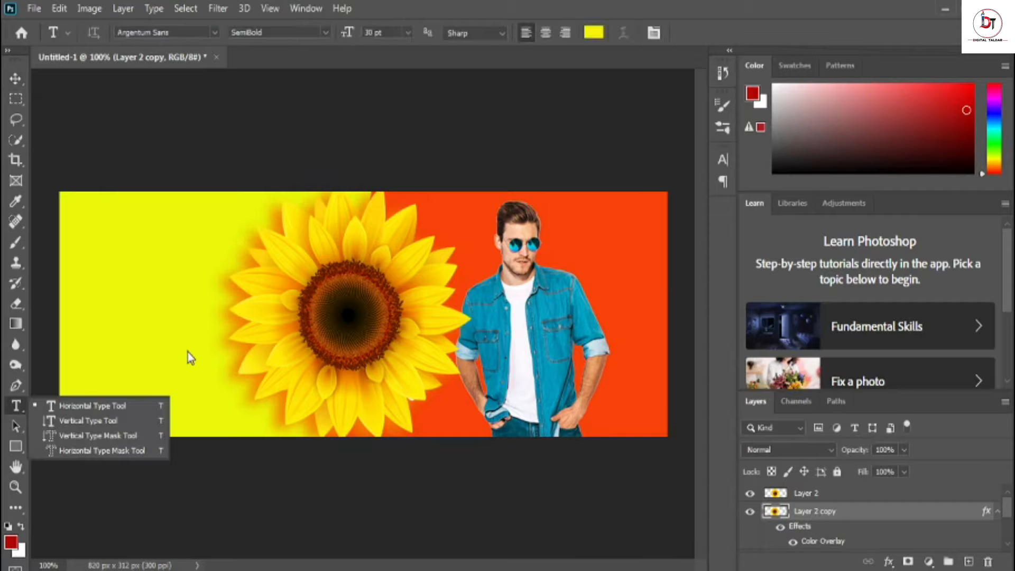
pyautogui.click(146, 352)
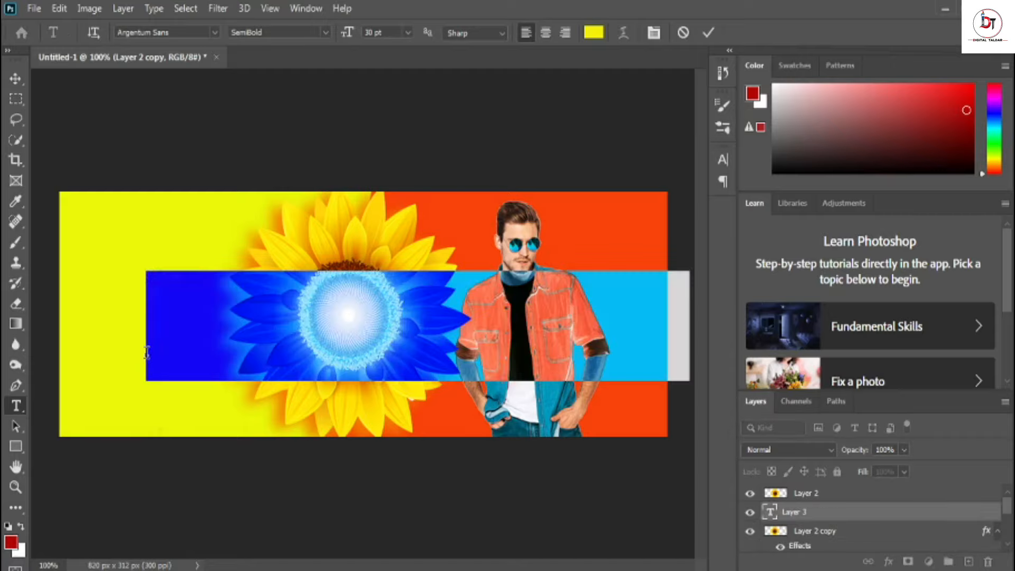
pyautogui.write('FACEBOOK C')
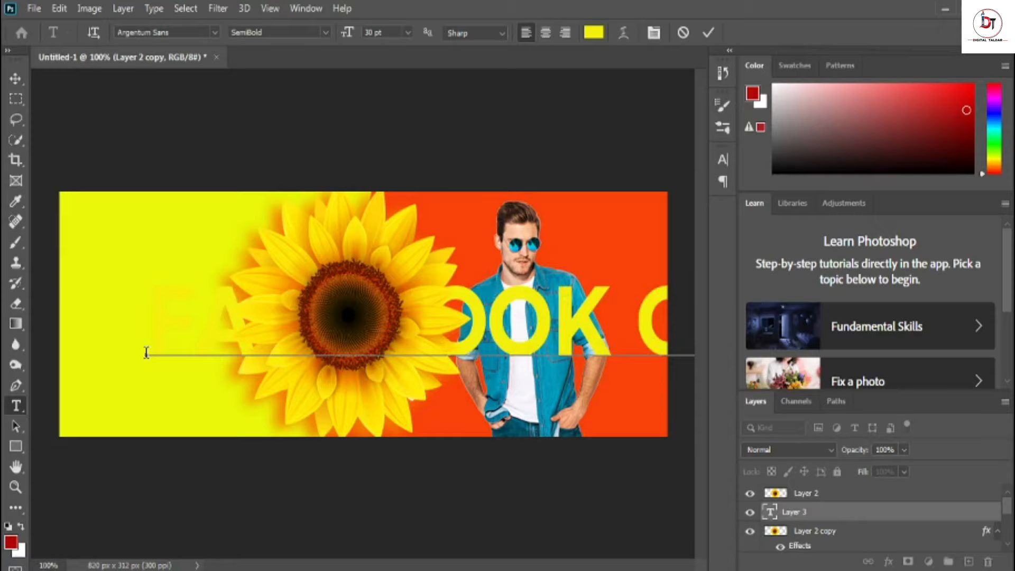
pyautogui.click(706, 33)
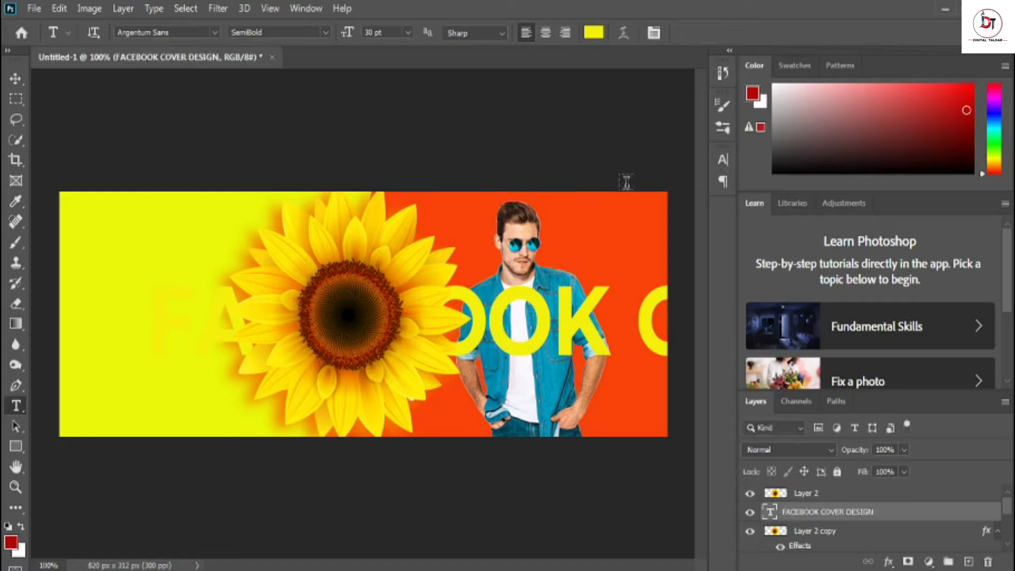
# - Change the headline text colour to the orange-red sampled from the background
pyautogui.click(722, 162)
pyautogui.click(679, 249)
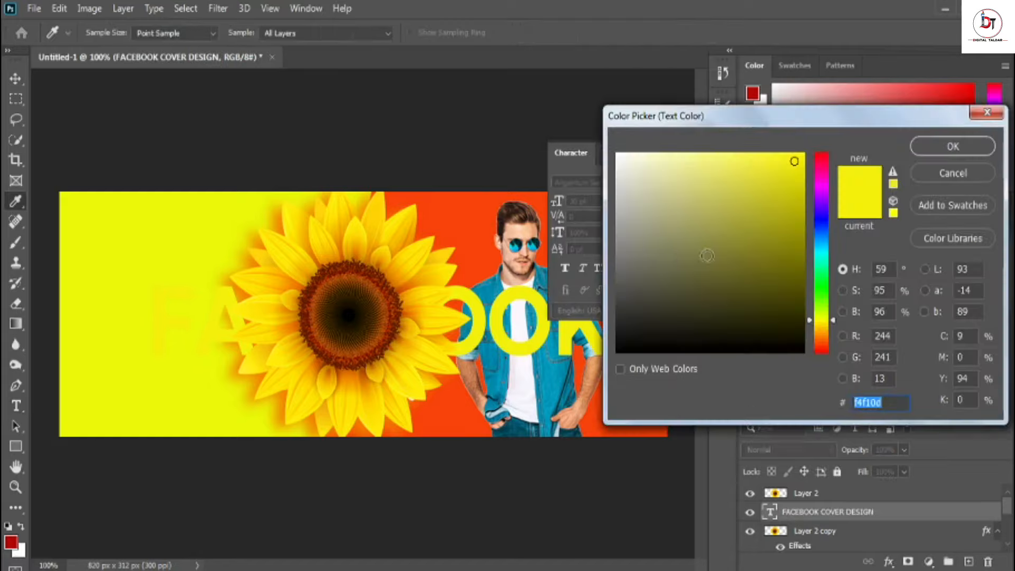
pyautogui.click(460, 216)
pyautogui.click(952, 146)
pyautogui.click(723, 162)
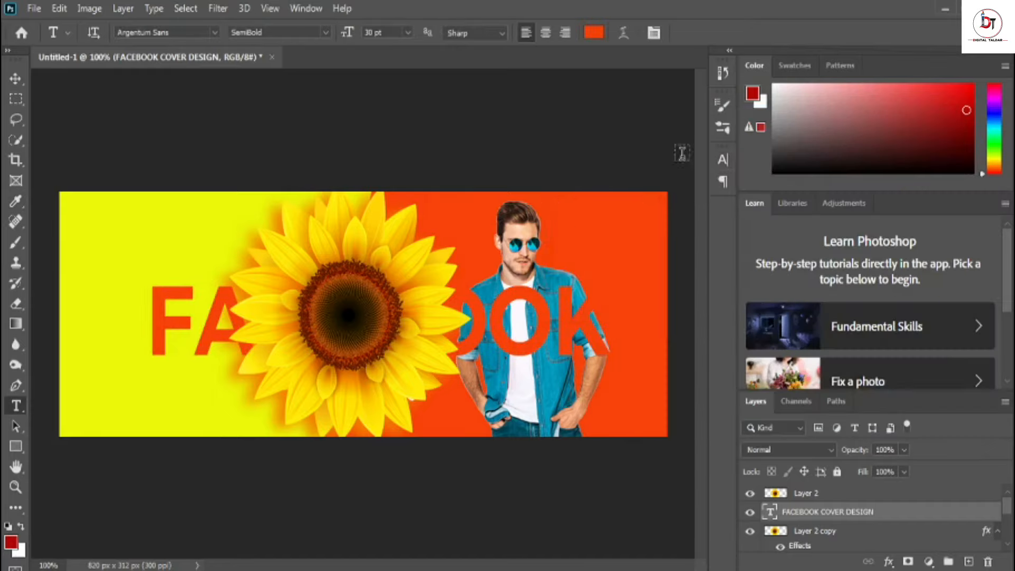
# - Scale the headline down to about 21% and place it in the upper left of the yellow area
pyautogui.hotkey('ctrl', 't')
pyautogui.moveTo(145, 272); pyautogui.dragTo(119, 245)
pyautogui.moveTo(287, 231); pyautogui.dragTo(324, 191)
pyautogui.click(735, 32)
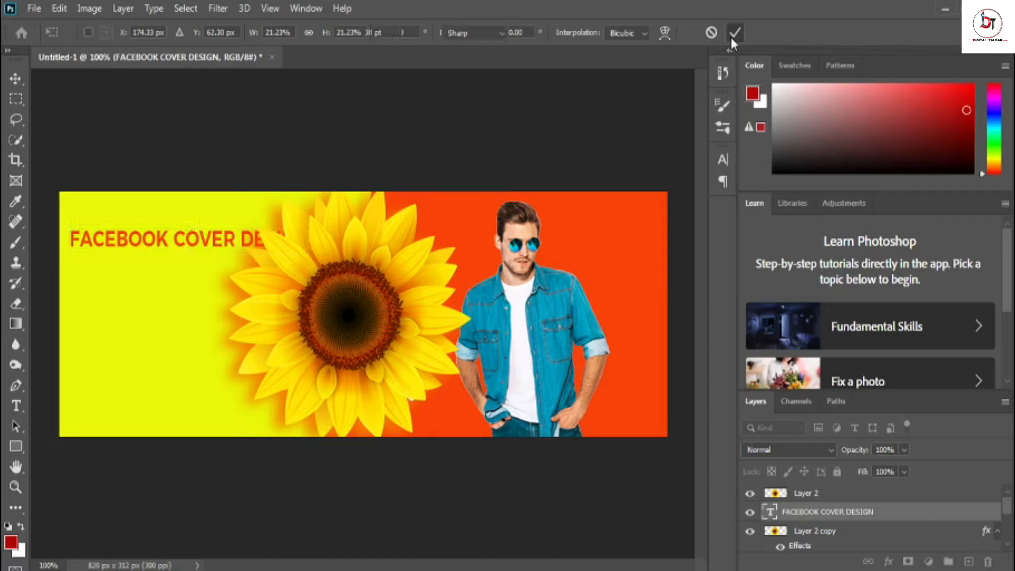
# - Break the headline so DESIGN sits on a second line, and enlarge the text to about 112.5%
pyautogui.click(236, 239)
pyautogui.press('Return')
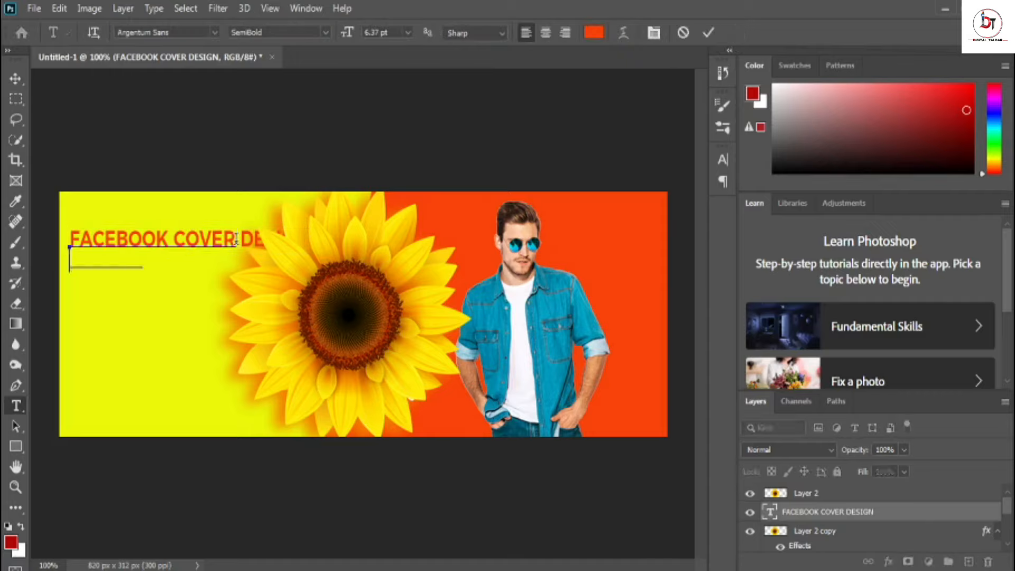
pyautogui.press('Delete')
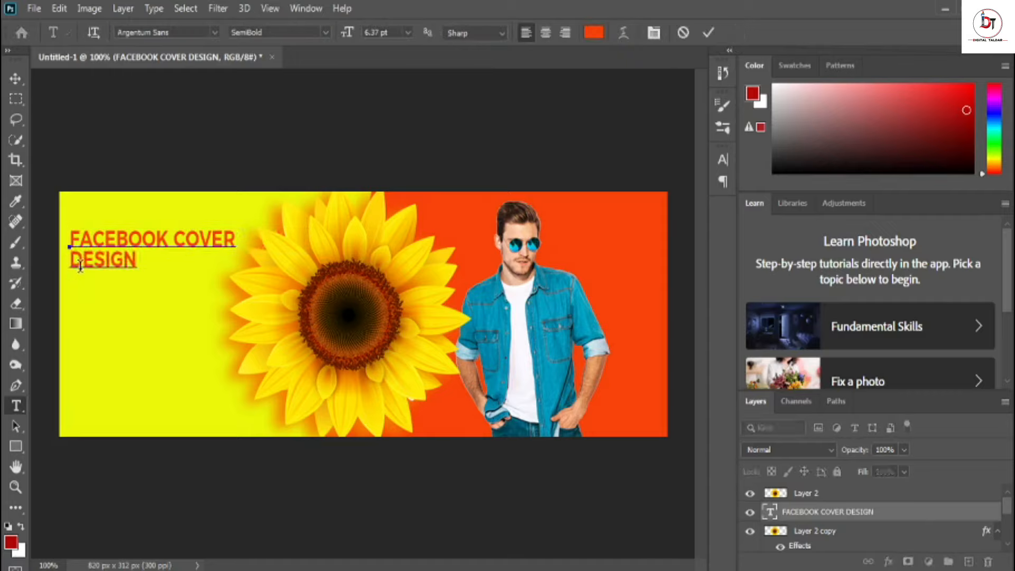
pyautogui.click(709, 32)
pyautogui.hotkey('ctrl', 't')
pyautogui.moveTo(234, 274); pyautogui.dragTo(256, 277)
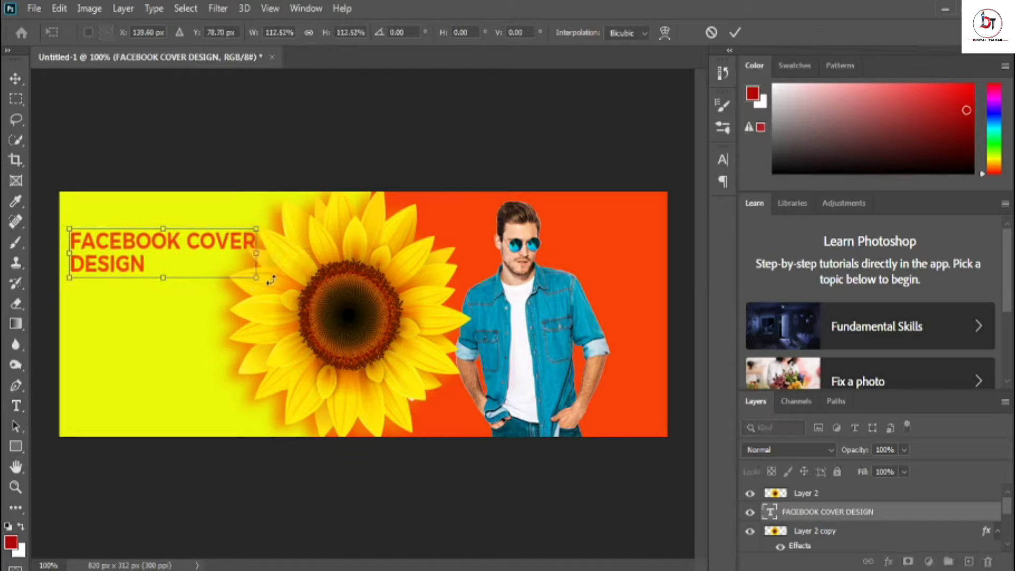
pyautogui.click(735, 33)
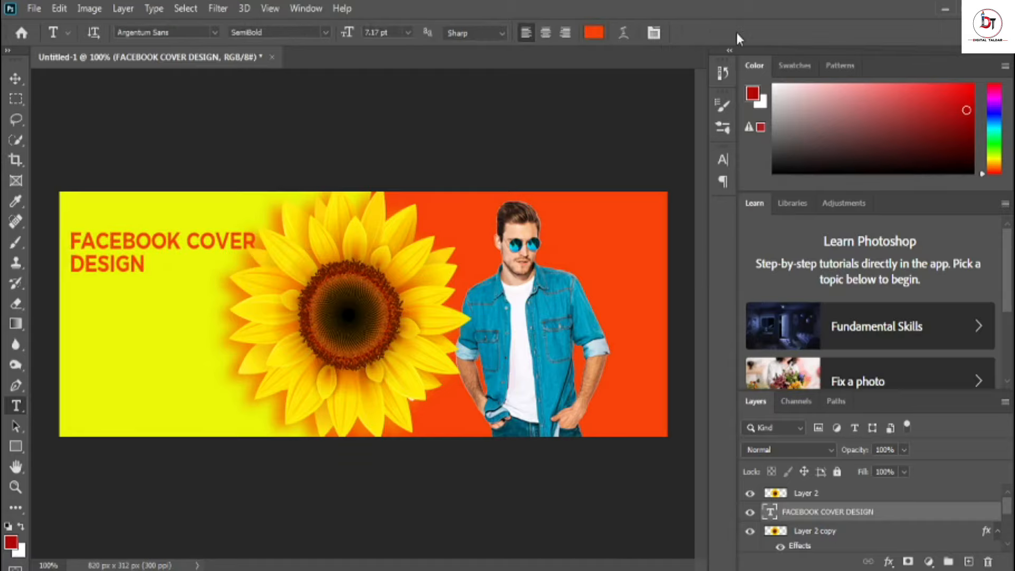
# - Add a second text line reading "UNIQUE AND CREATIVE FACEBOOK COVER PAGE DESIGN"
pyautogui.click(114, 382)
pyautogui.write('UN ')
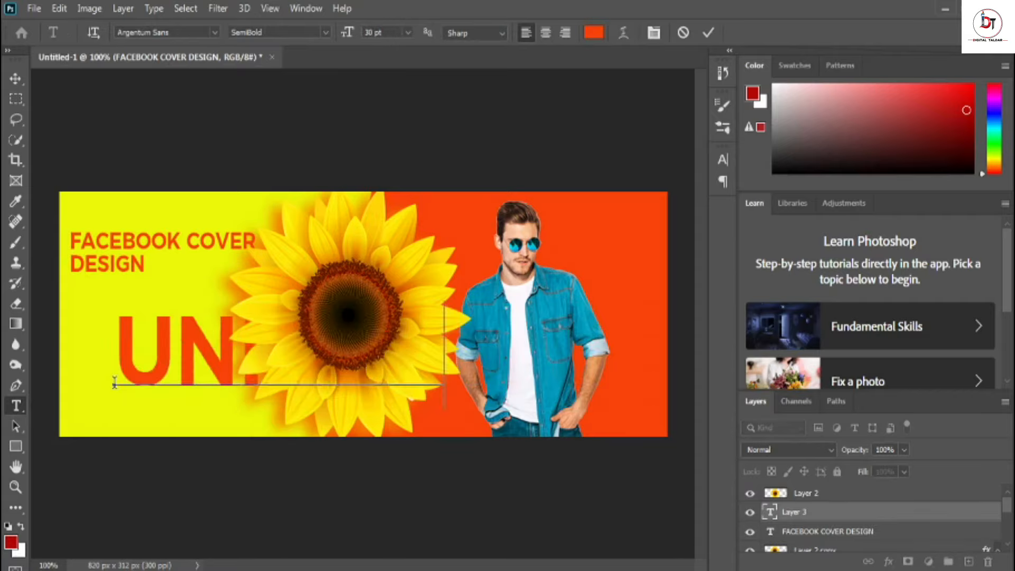
pyautogui.write('AN')
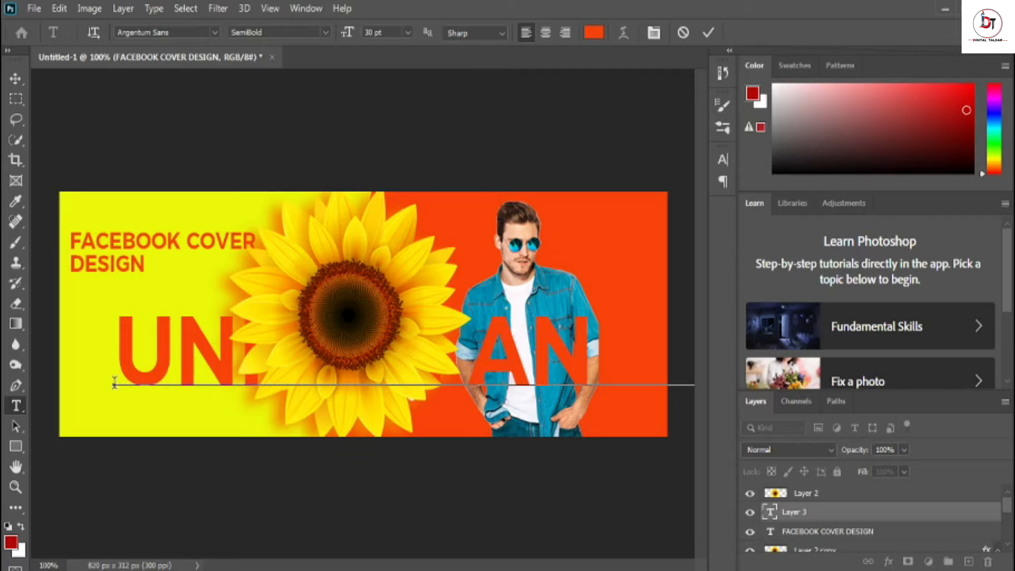
pyautogui.click(708, 32)
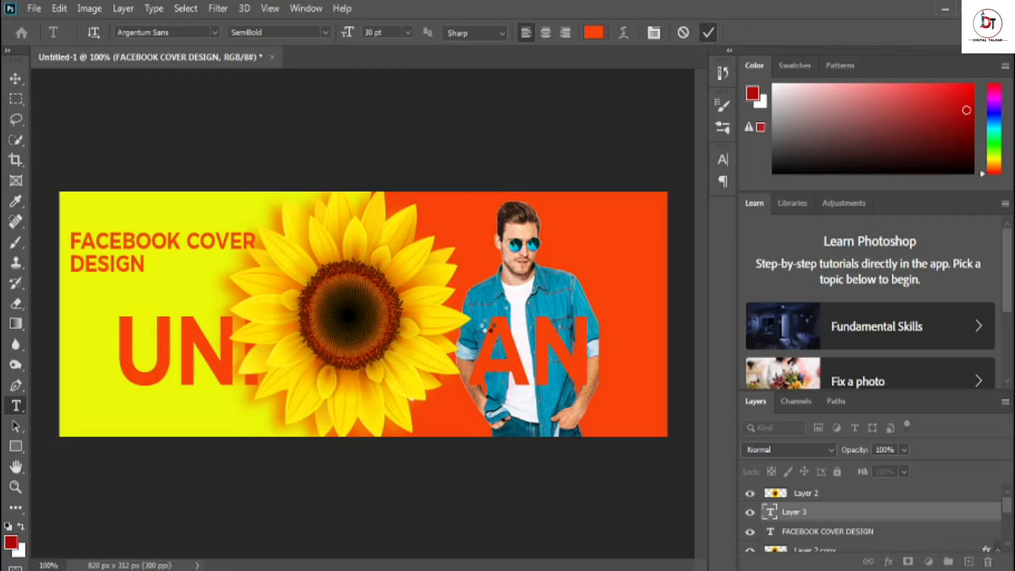
# - Scale the tagline text down to about 6.85% and place it under the headline in the yellow area
pyautogui.hotkey('ctrl', 't')
pyautogui.moveTo(116, 305)
pyautogui.mouseDown()
pyautogui.moveTo(478, 340)
pyautogui.moveTo(125, 317)
pyautogui.moveTo(493, 330)
pyautogui.moveTo(147, 333)
pyautogui.moveTo(453, 317)
pyautogui.moveTo(523, 332)
pyautogui.moveTo(113, 329)
pyautogui.moveTo(248, 320)
pyautogui.moveTo(222, 334)
pyautogui.moveTo(236, 310)
pyautogui.moveTo(251, 345)
pyautogui.moveTo(131, 295)
pyautogui.mouseUp()
pyautogui.moveTo(374, 284); pyautogui.dragTo(233, 282)
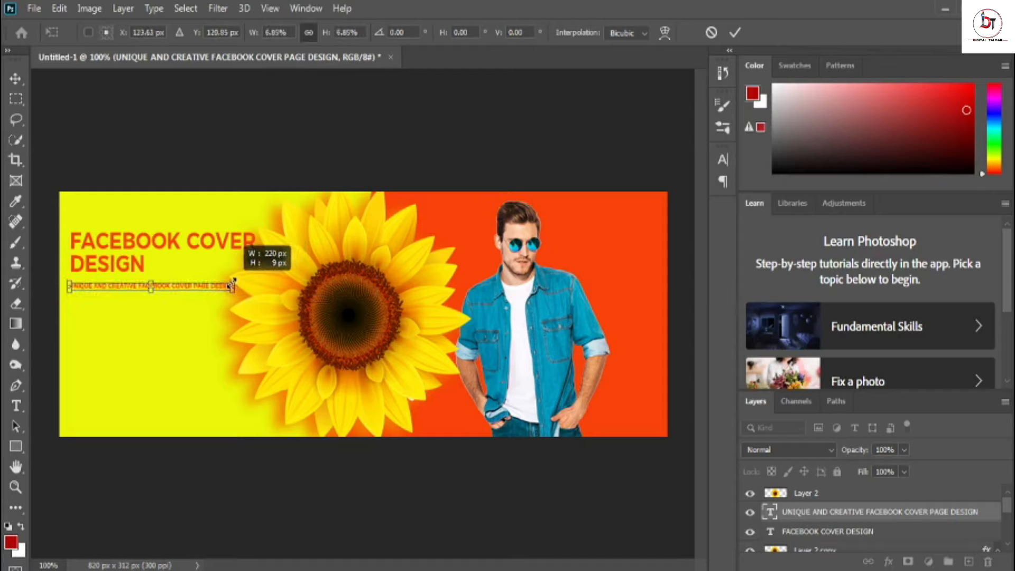
pyautogui.click(735, 32)
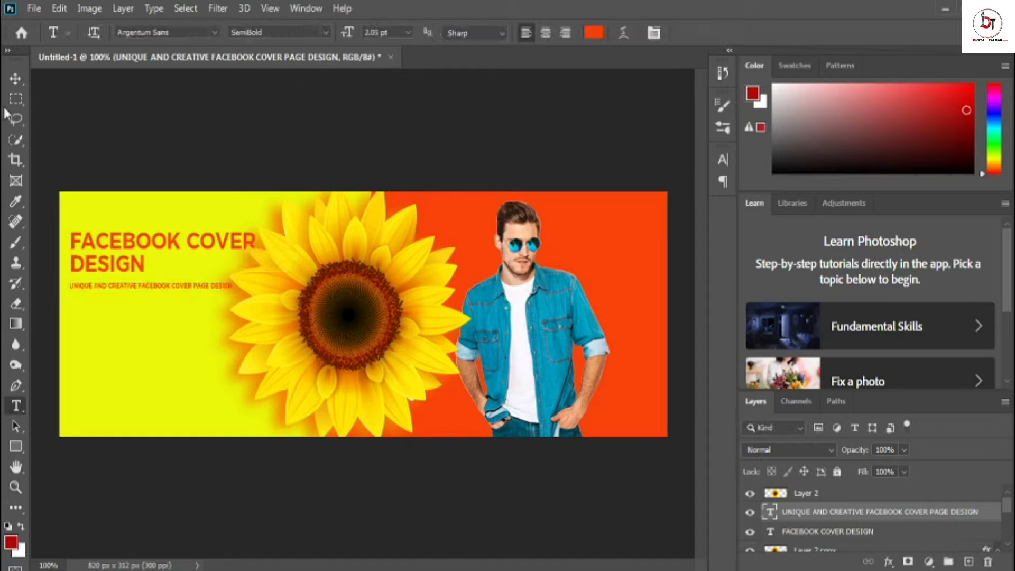
# - Move both sunflower layers right to an X position of 407 px, and shift the man cutout slightly right as well
pyautogui.click(16, 78)
pyautogui.click(350, 328)
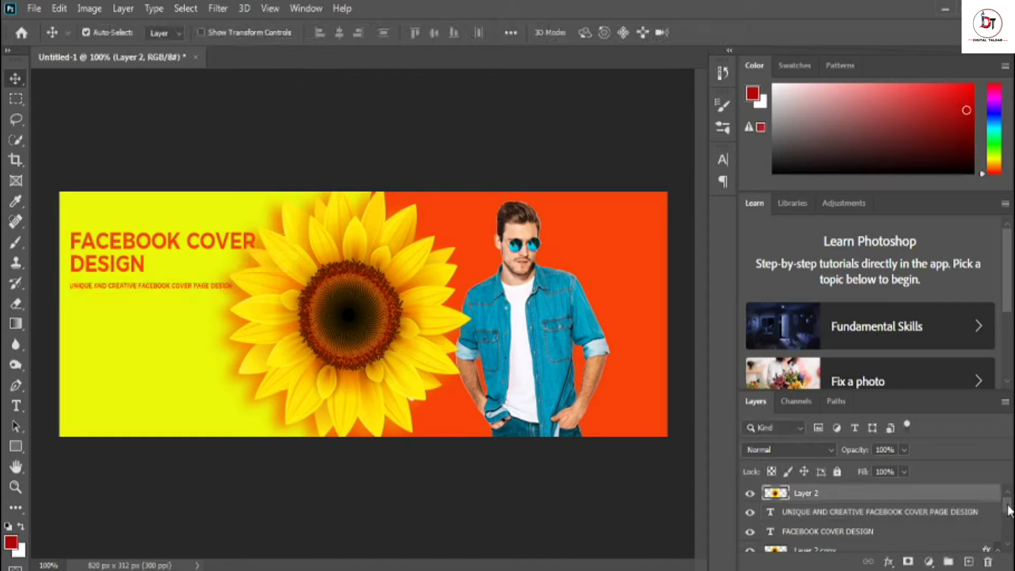
pyautogui.scroll(-1, 1008, 510)
pyautogui.keyDown('ctrl'); pyautogui.click(883, 537); pyautogui.keyUp('ctrl')
pyautogui.hotkey('ctrl', 't')
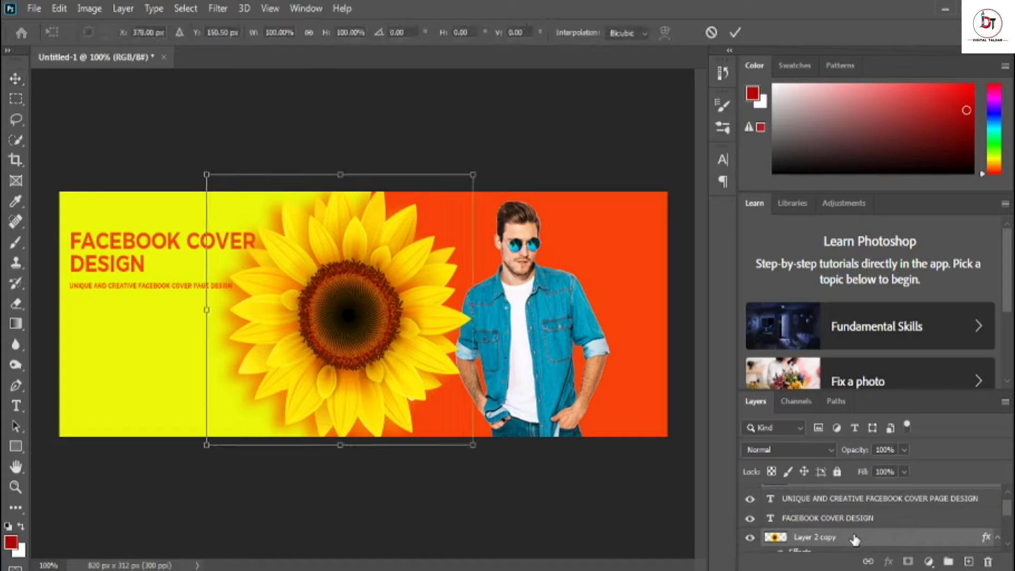
pyautogui.press('Right')
pyautogui.press('Right')
pyautogui.press('Right')
pyautogui.press('Right')
pyautogui.press('Right')
pyautogui.press('Right')
pyautogui.press('Right')
pyautogui.press('Right')
pyautogui.press('Right')
pyautogui.press('Right')
pyautogui.press('Right')
pyautogui.press('Right')
pyautogui.press('Right')
pyautogui.press('Right')
pyautogui.press('Right')
pyautogui.press('Right')
pyautogui.press('Right')
pyautogui.press('Right')
pyautogui.press('Right')
pyautogui.press('Right')
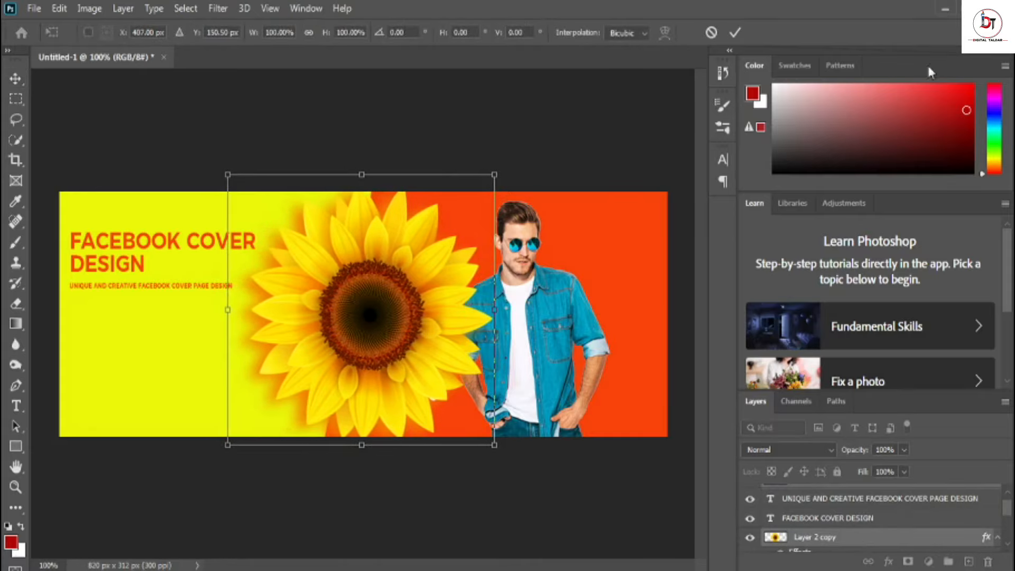
pyautogui.click(735, 32)
pyautogui.moveTo(541, 316); pyautogui.dragTo(559, 317)
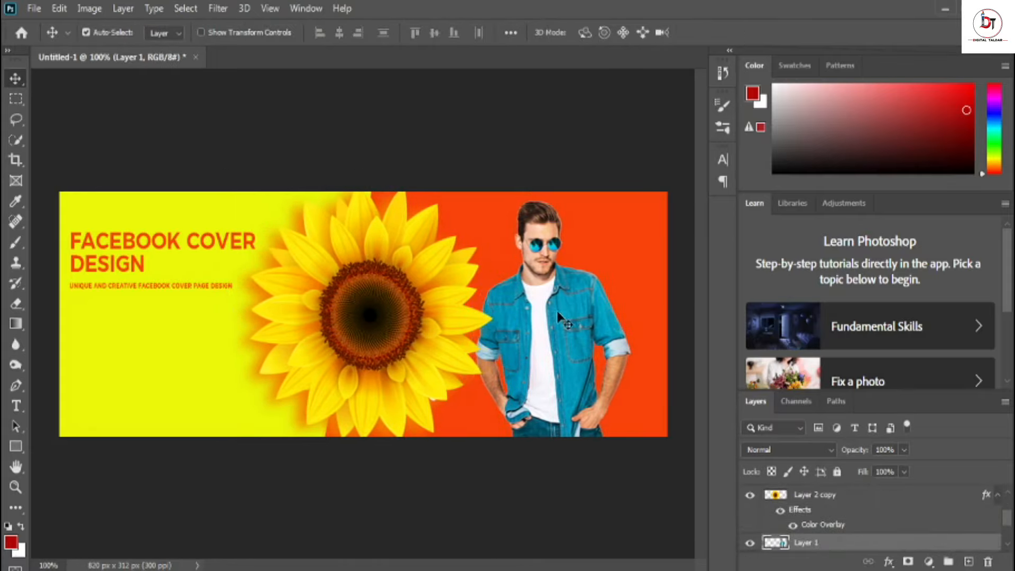
# - Enlarge the tagline text to about 116%
pyautogui.click(210, 277)
pyautogui.hotkey('ctrl', 't')
pyautogui.moveTo(233, 282); pyautogui.dragTo(261, 275)
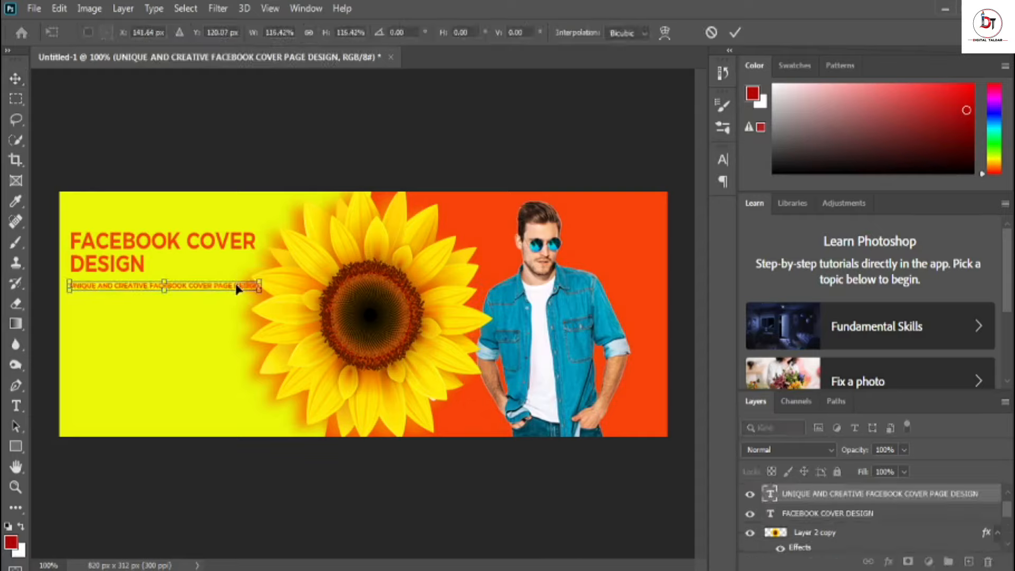
pyautogui.click(738, 32)
# - Shorten the tagline wording to "UNIQUE AND CREATIVE DESIGN"
pyautogui.click(17, 407)
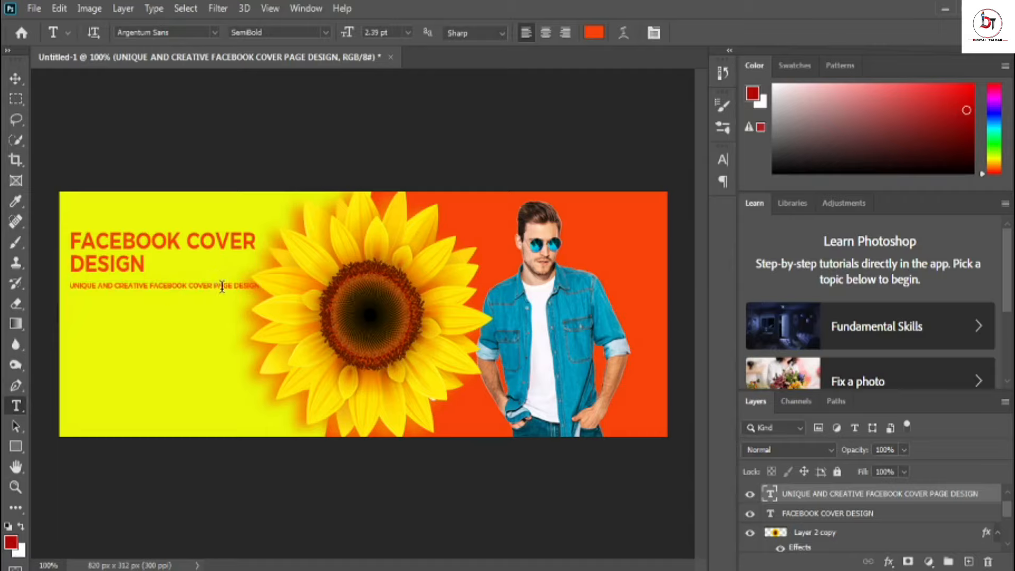
pyautogui.click(233, 286)
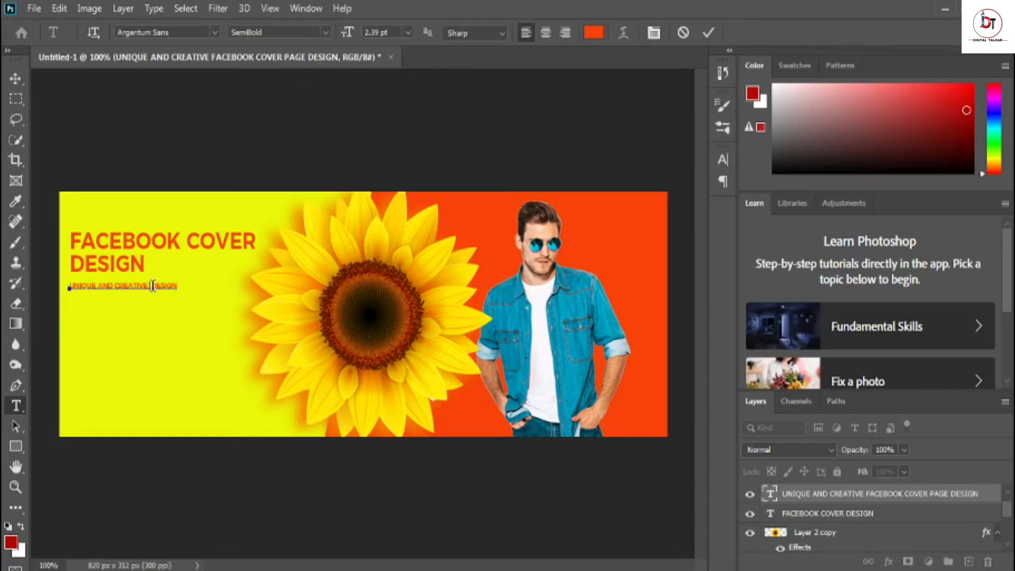
pyautogui.hotkey('ctrl', 't')
pyautogui.click(709, 32)
# - Enlarge the shortened tagline to about 134% and set its font style to Regular
pyautogui.hotkey('ctrl', 't')
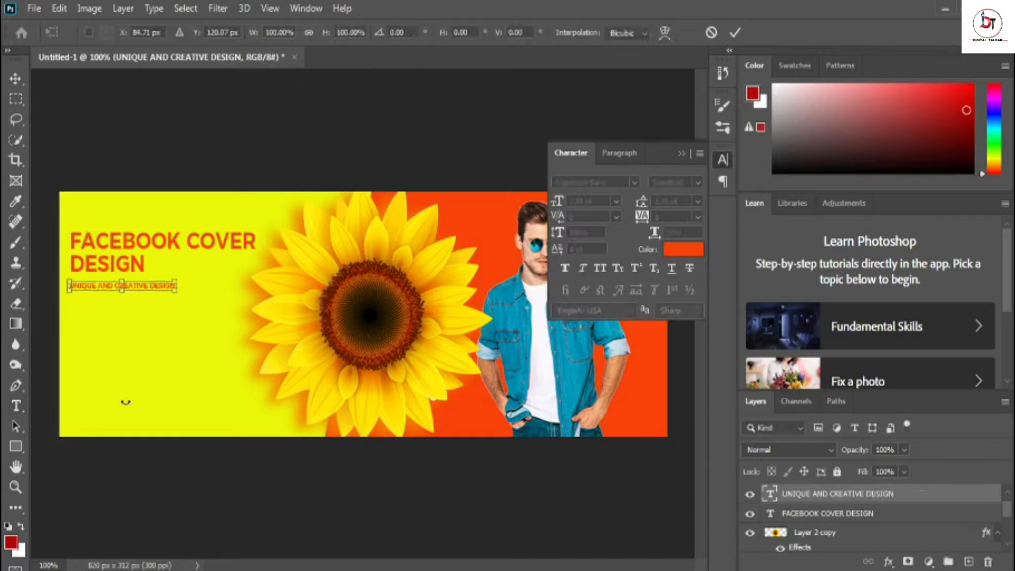
pyautogui.moveTo(175, 278); pyautogui.dragTo(211, 277)
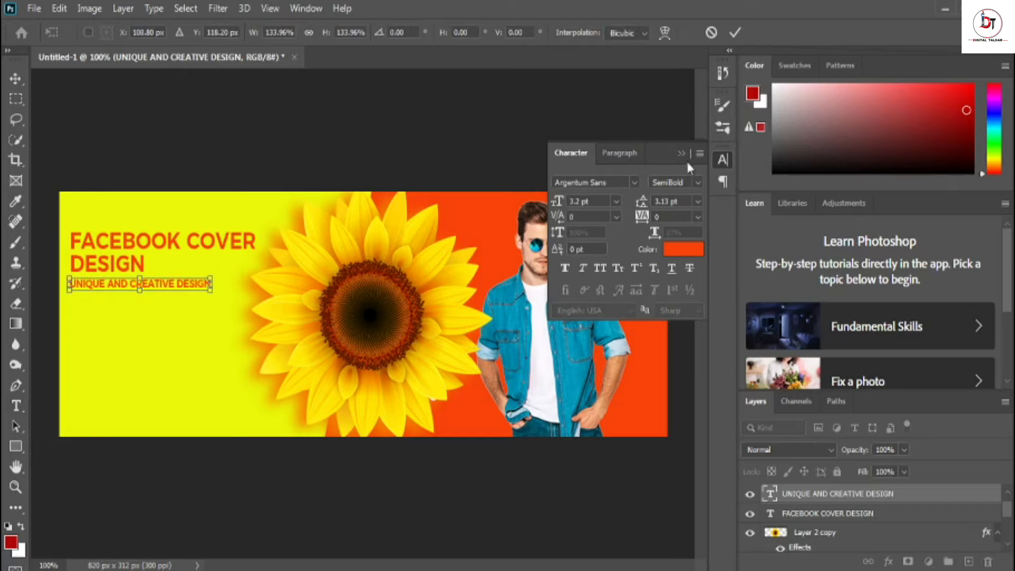
pyautogui.click(733, 33)
pyautogui.click(697, 182)
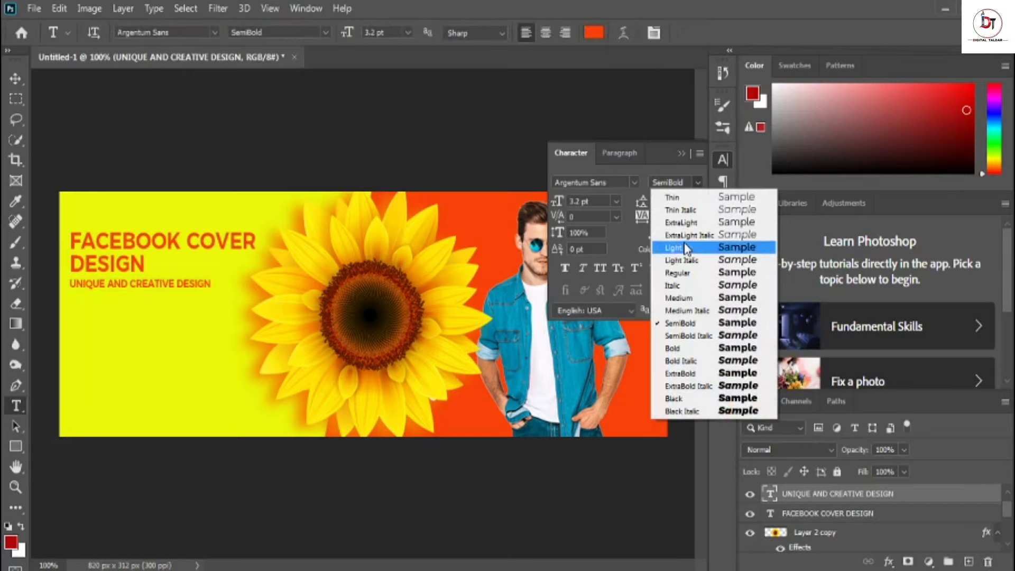
pyautogui.click(678, 273)
pyautogui.click(682, 153)
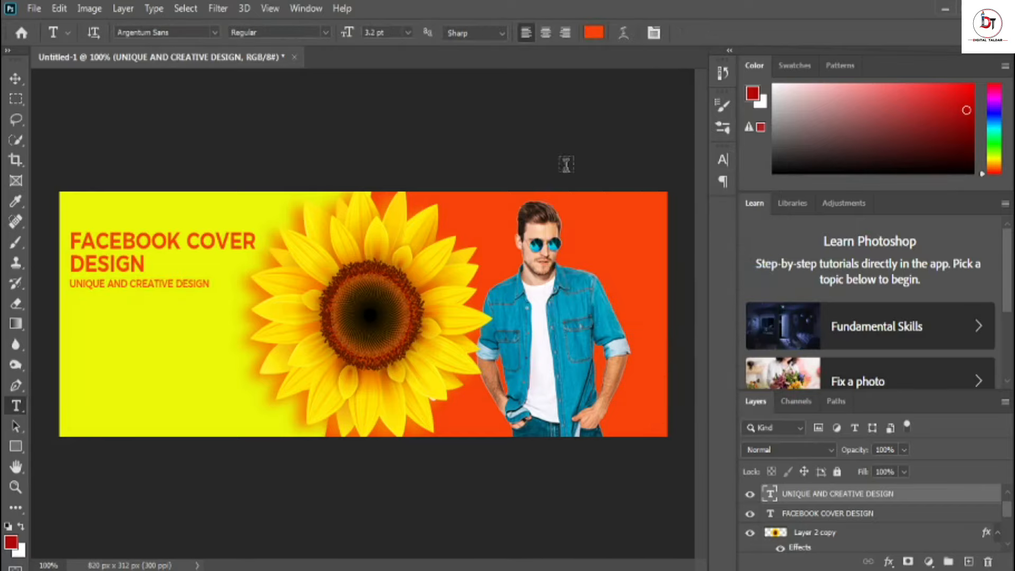
# - Move the headline up slightly and enlarge it so its first line reaches the sunflower's petals
pyautogui.click(16, 78)
pyautogui.click(179, 249)
pyautogui.hotkey('ctrl', 't')
pyautogui.moveTo(179, 243); pyautogui.dragTo(179, 241)
pyautogui.moveTo(256, 229); pyautogui.dragTo(281, 223)
pyautogui.click(735, 32)
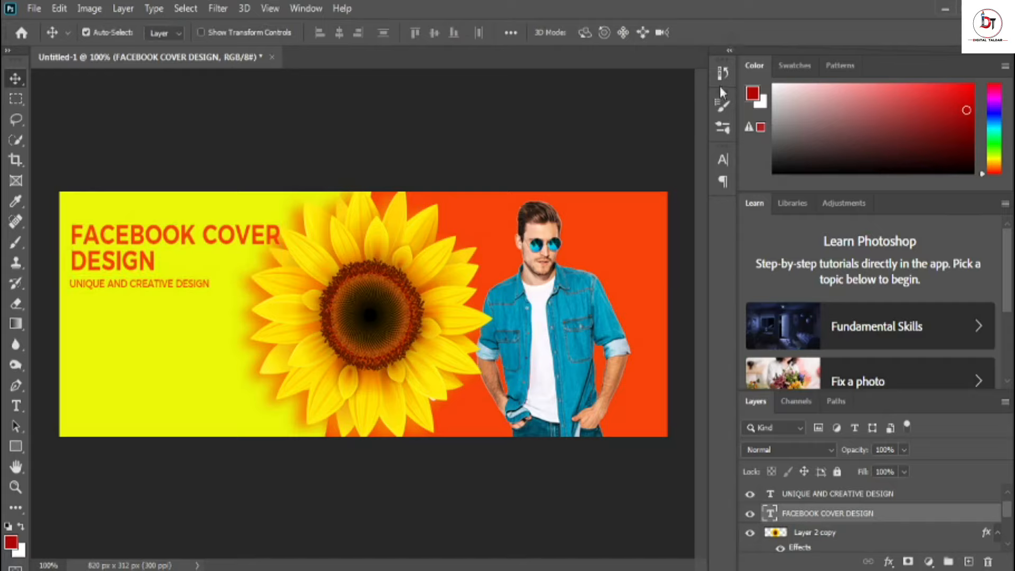
# - Set the headline's font style to Bold
pyautogui.click(723, 159)
pyautogui.click(676, 182)
pyautogui.click(686, 349)
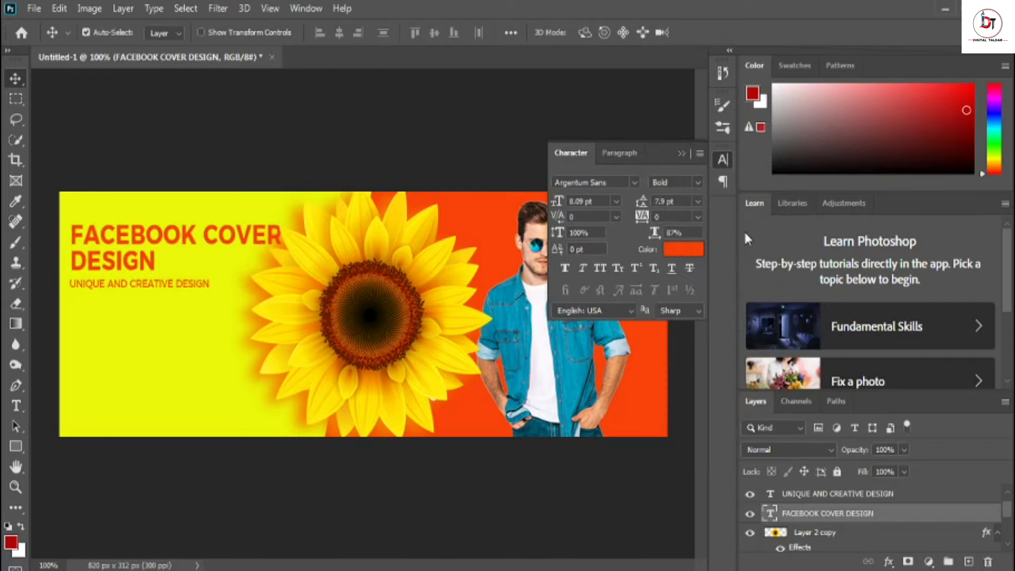
# - Enlarge the tagline to about 122% and align it just below the headline
pyautogui.click(206, 288)
pyautogui.hotkey('ctrl', 't')
pyautogui.moveTo(210, 276)
pyautogui.mouseDown()
pyautogui.moveTo(242, 274)
pyautogui.moveTo(216, 279)
pyautogui.mouseUp()
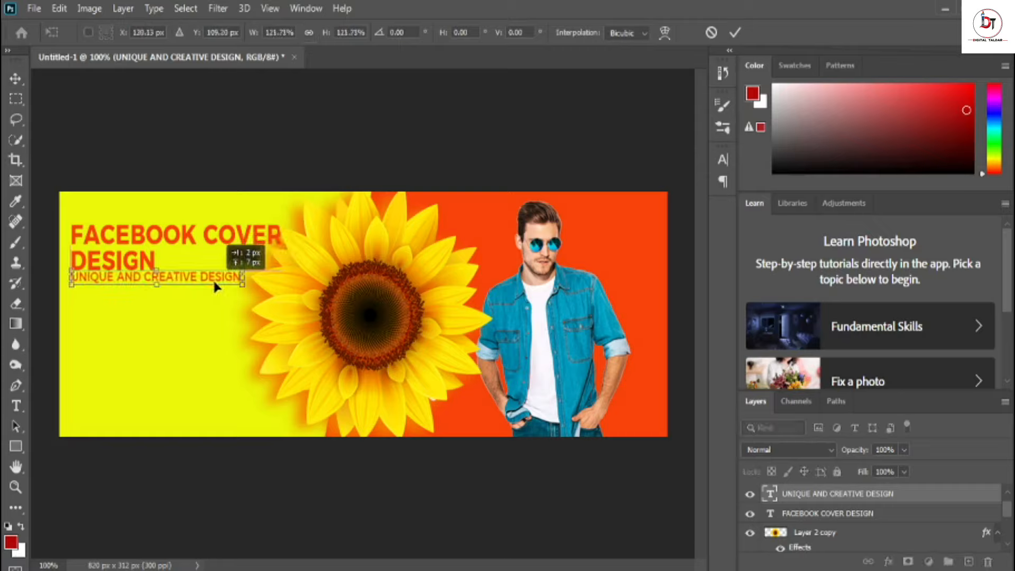
pyautogui.click(733, 33)
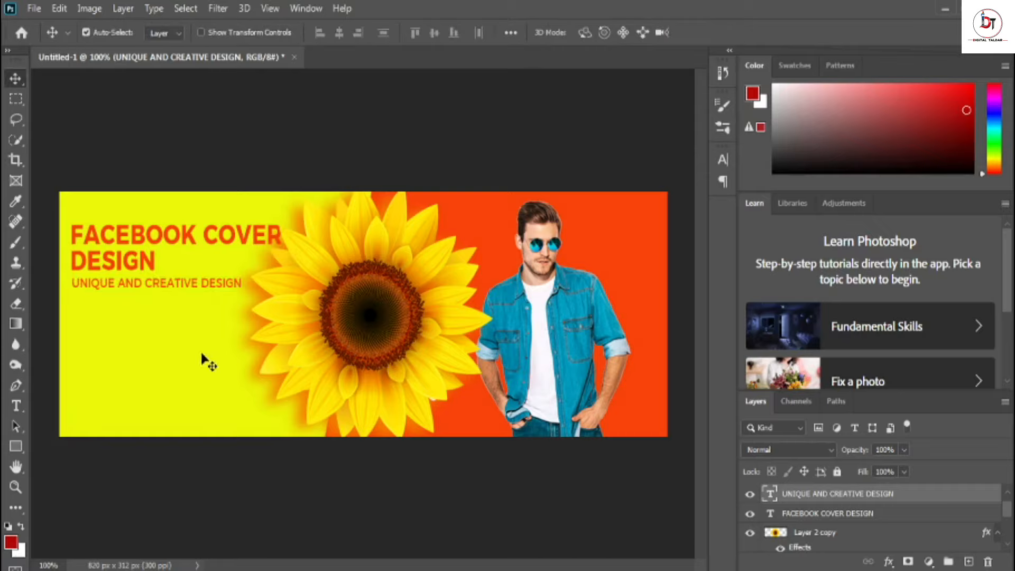
# - Add a new text line reading "GET YOUR DESIGN NOW" in the yellow area
pyautogui.click(16, 406)
pyautogui.click(111, 349)
pyautogui.write('GET REWARD')
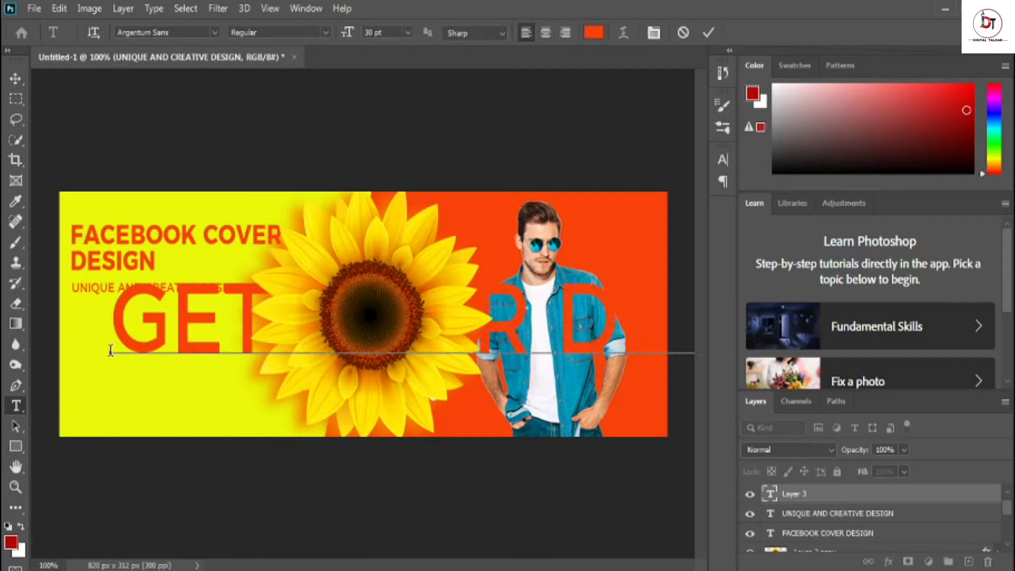
pyautogui.click(708, 32)
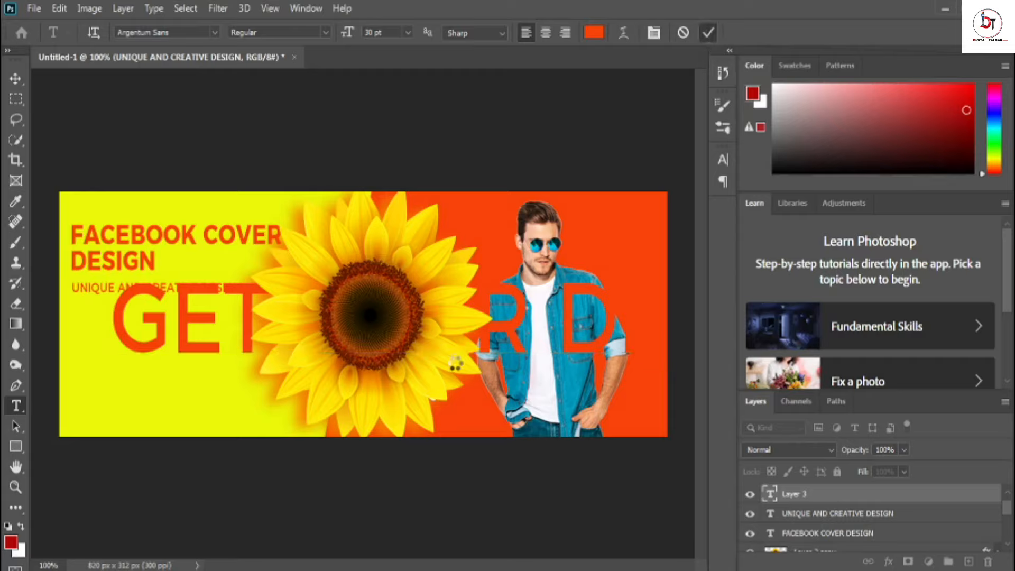
# - Scale the GET YOUR DESIGN NOW text to about 17% and place it below the tagline, aligned with the headline
pyautogui.hotkey('ctrl', 't')
pyautogui.moveTo(112, 267); pyautogui.dragTo(160, 341)
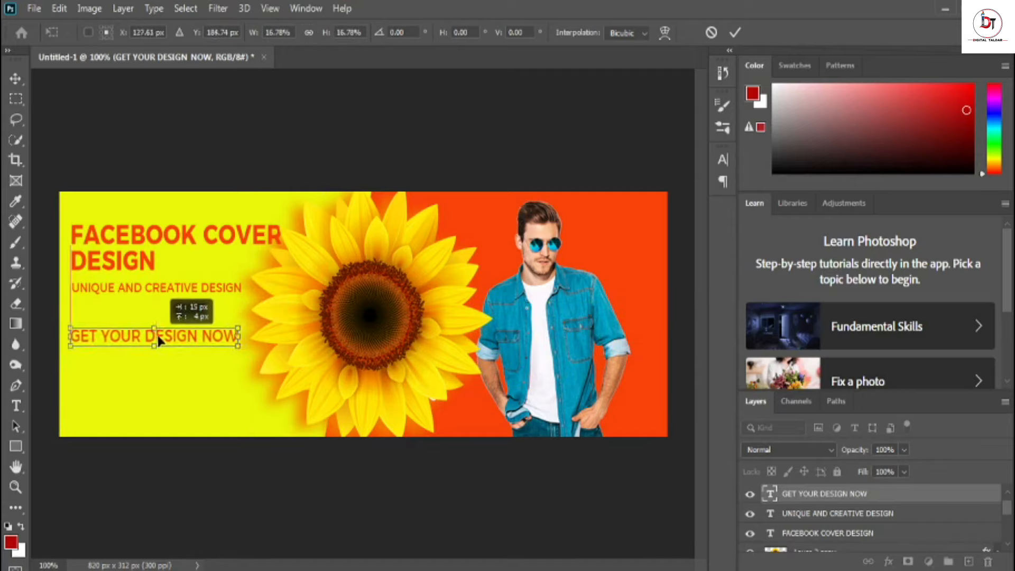
pyautogui.click(736, 33)
# - Draw a rectangle about 240 × 34 px over the GET YOUR DESIGN NOW text and fill it with the recent orange-red
pyautogui.click(16, 446)
pyautogui.moveTo(68, 324); pyautogui.dragTo(246, 351)
pyautogui.click(787, 299)
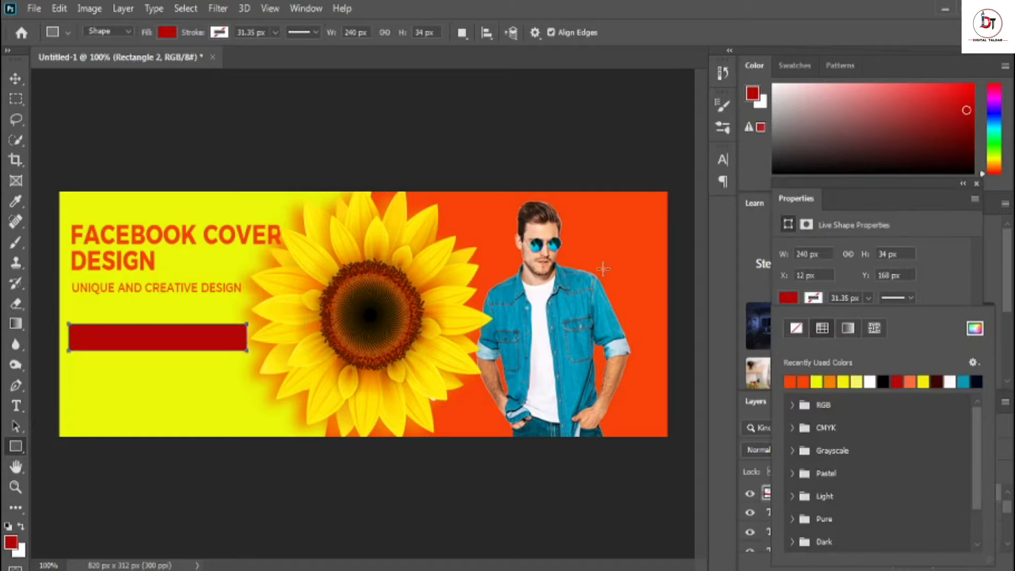
pyautogui.click(790, 381)
pyautogui.click(952, 262)
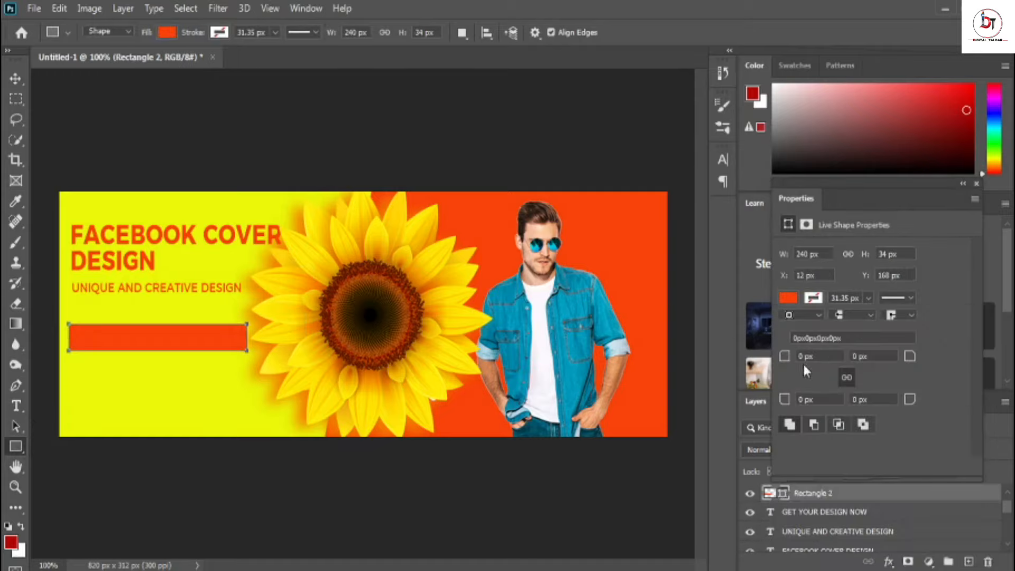
# - Round the rectangle's corners into a pill shape and bring the GET YOUR DESIGN NOW text layer above it
pyautogui.press('Return')
pyautogui.click(976, 184)
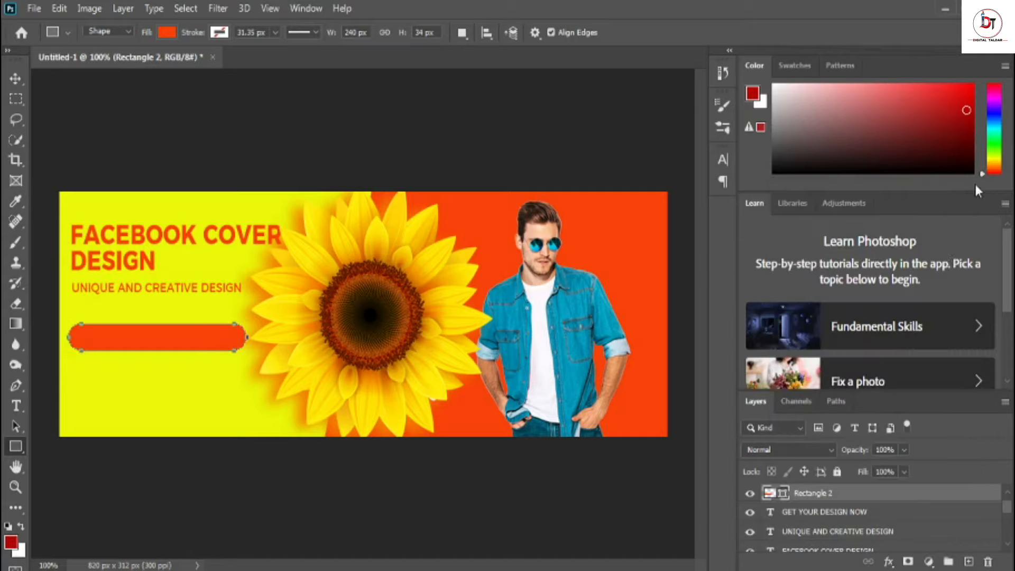
pyautogui.moveTo(859, 515); pyautogui.dragTo(859, 489)
# - Change the GET YOUR DESIGN NOW text colour to the yellow sampled from the background
pyautogui.click(722, 159)
pyautogui.click(687, 254)
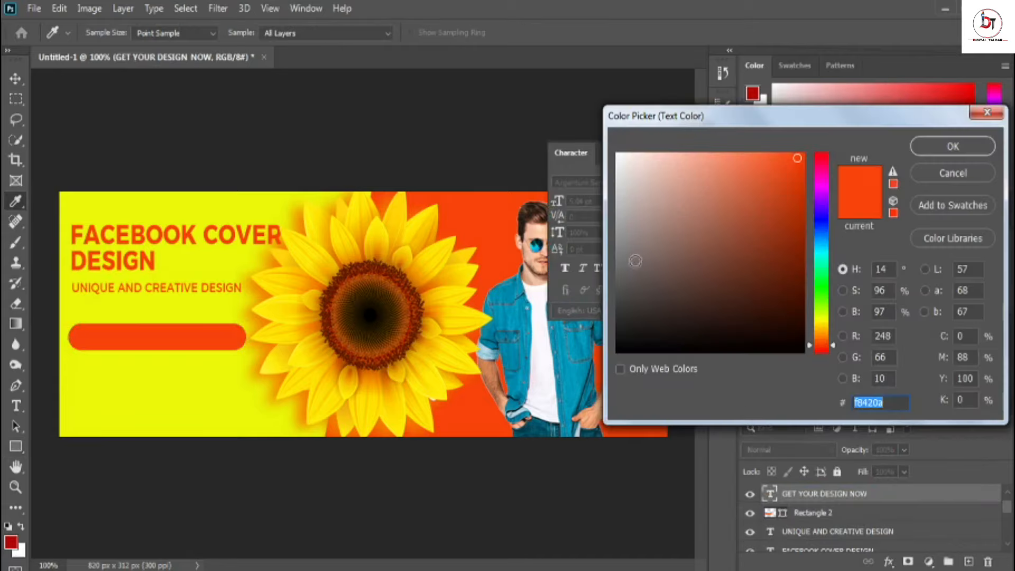
pyautogui.click(242, 396)
pyautogui.click(936, 148)
pyautogui.click(677, 151)
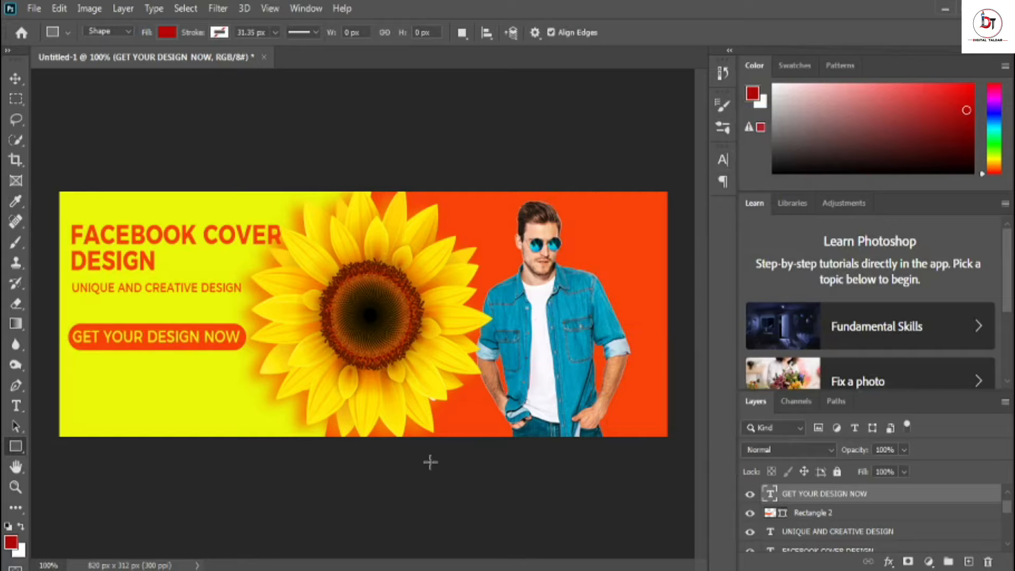
# - Scale the GET YOUR DESIGN NOW text to about 94% and centre it inside the pill-shaped rectangle
pyautogui.hotkey('ctrl', 't')
pyautogui.moveTo(70, 326); pyautogui.dragTo(77, 328)
pyautogui.moveTo(149, 334); pyautogui.dragTo(147, 335)
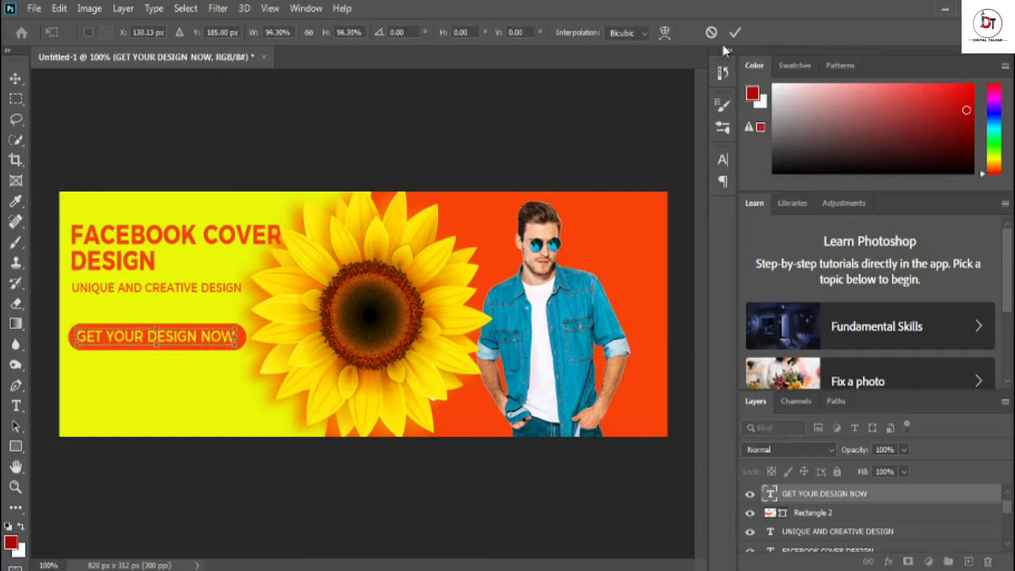
pyautogui.click(735, 32)
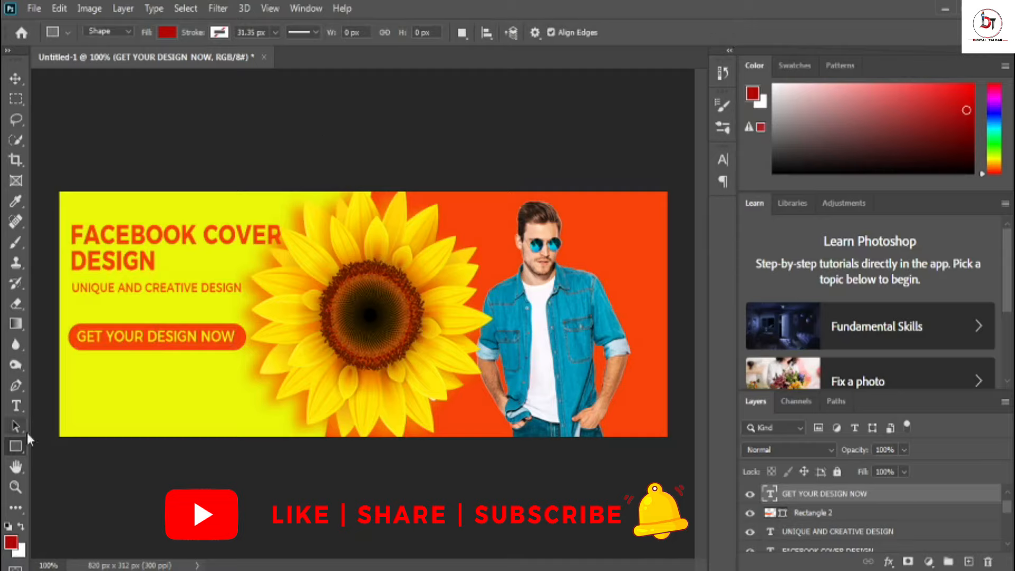
# - Open pngegg (2).png, copy its sunflower border artwork into the cover document, and close the source image
pyautogui.click(34, 9)
pyautogui.click(43, 36)
pyautogui.scroll(-3, 779, 221)
pyautogui.click(724, 195)
pyautogui.click(863, 442)
pyautogui.moveTo(364, 56); pyautogui.dragTo(472, 115)
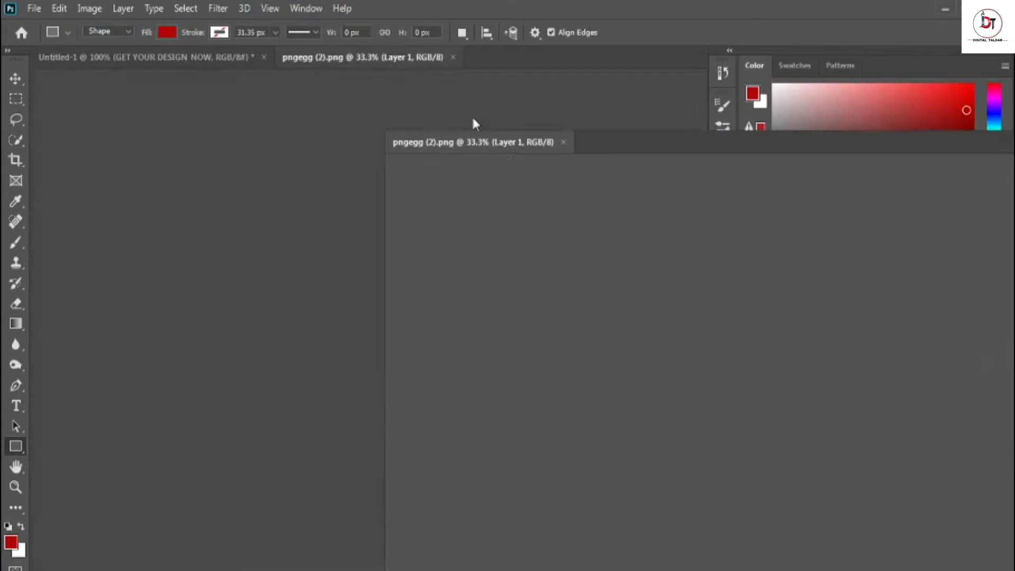
pyautogui.press('v')
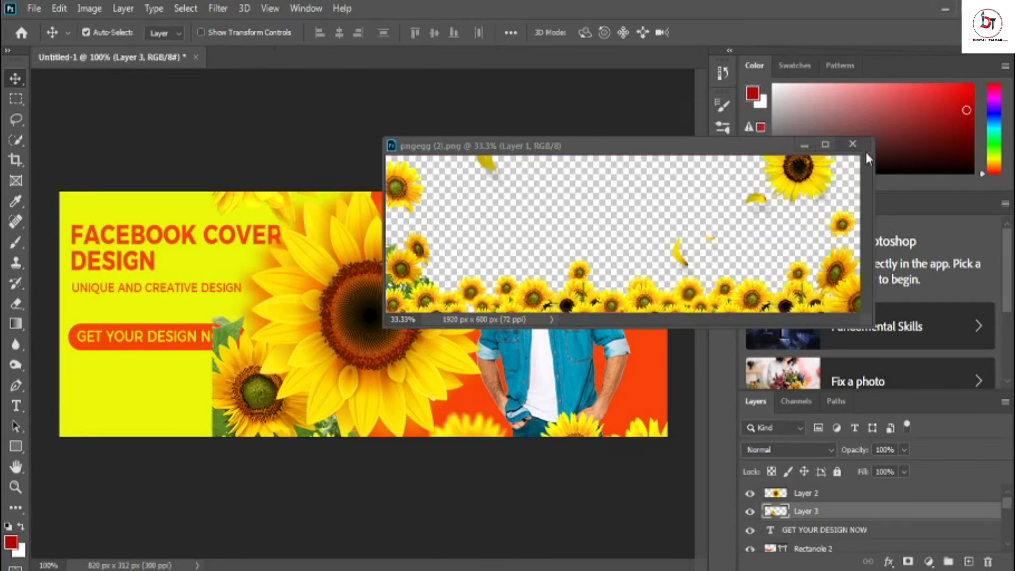
pyautogui.click(852, 144)
# - Scale the sunflower border to about 17% and place it along the bottom edge of the yellow area
pyautogui.hotkey('ctrl', 't')
pyautogui.moveTo(212, 268); pyautogui.dragTo(570, 330)
pyautogui.moveTo(667, 349); pyautogui.dragTo(141, 403)
pyautogui.press('Up')
pyautogui.press('Up')
pyautogui.press('Up')
pyautogui.press('Up')
pyautogui.press('Up')
pyautogui.press('Up')
pyautogui.press('Up')
pyautogui.press('Up')
pyautogui.press('Up')
pyautogui.press('Up')
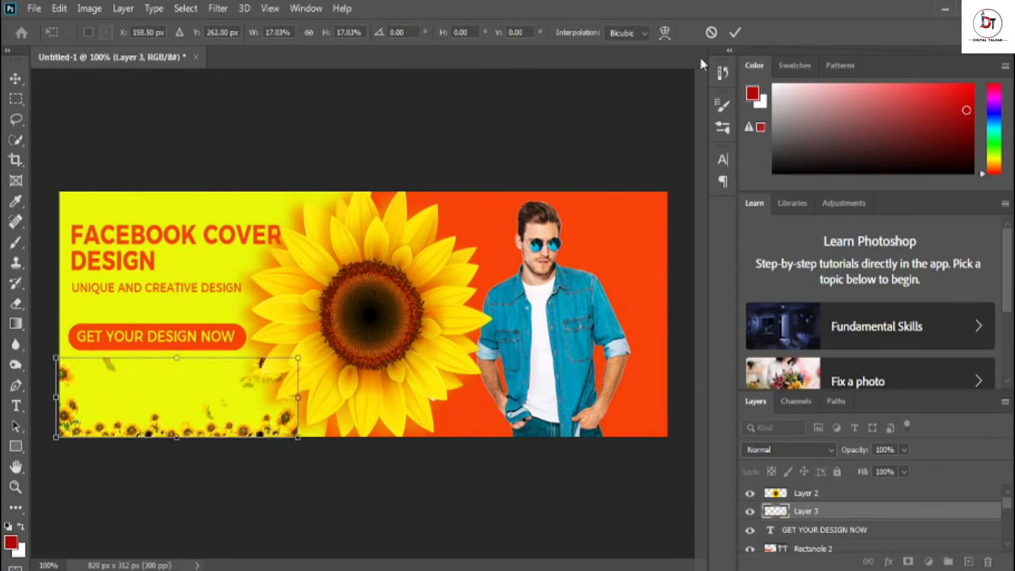
pyautogui.click(734, 32)
# - Erase the stray petals and floating flower above the row of small sunflowers
pyautogui.click(16, 304)
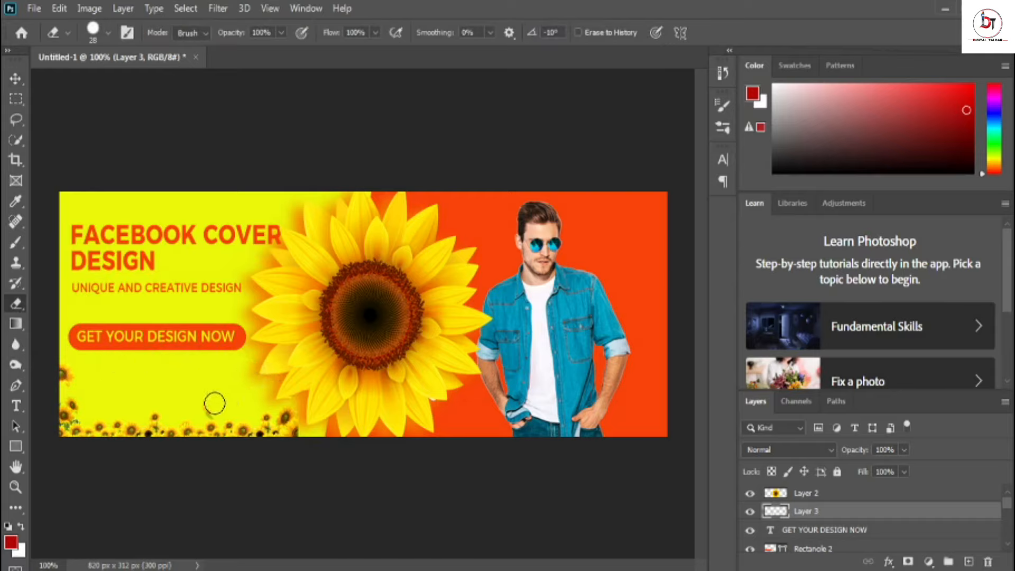
pyautogui.click(15, 78)
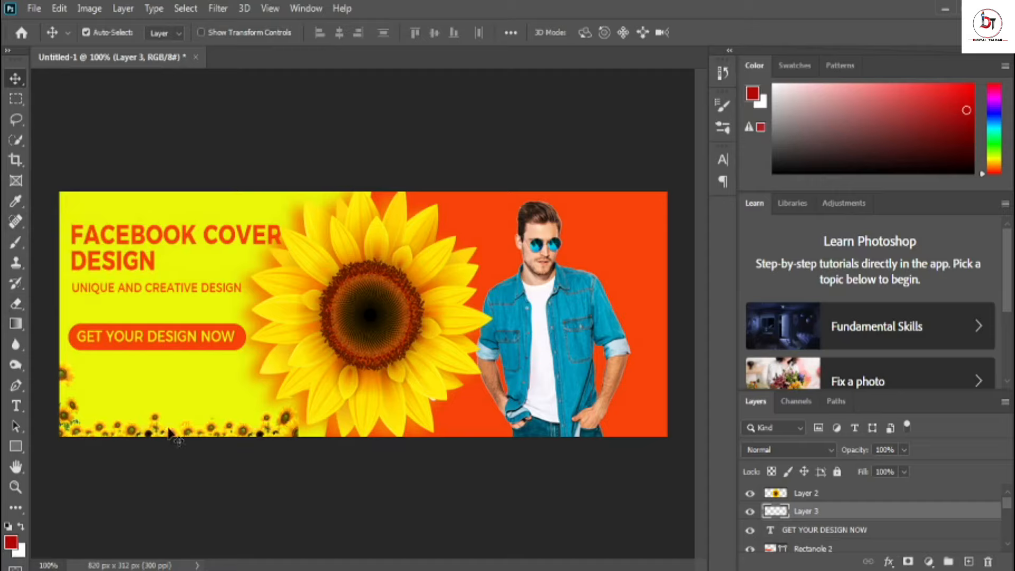
# - Enlarge the small sunflower border so it extends right to beneath the large sunflower
pyautogui.hotkey('ctrl', 't')
pyautogui.moveTo(299, 368)
pyautogui.mouseDown()
pyautogui.moveTo(335, 344)
pyautogui.moveTo(311, 363)
pyautogui.mouseUp()
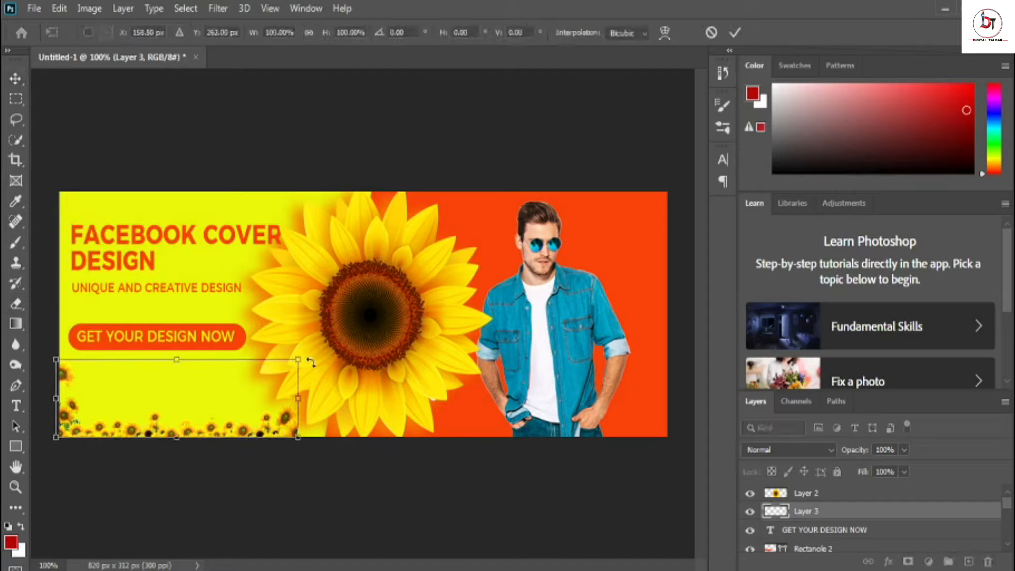
pyautogui.moveTo(297, 397); pyautogui.dragTo(331, 396)
pyautogui.press('Return')
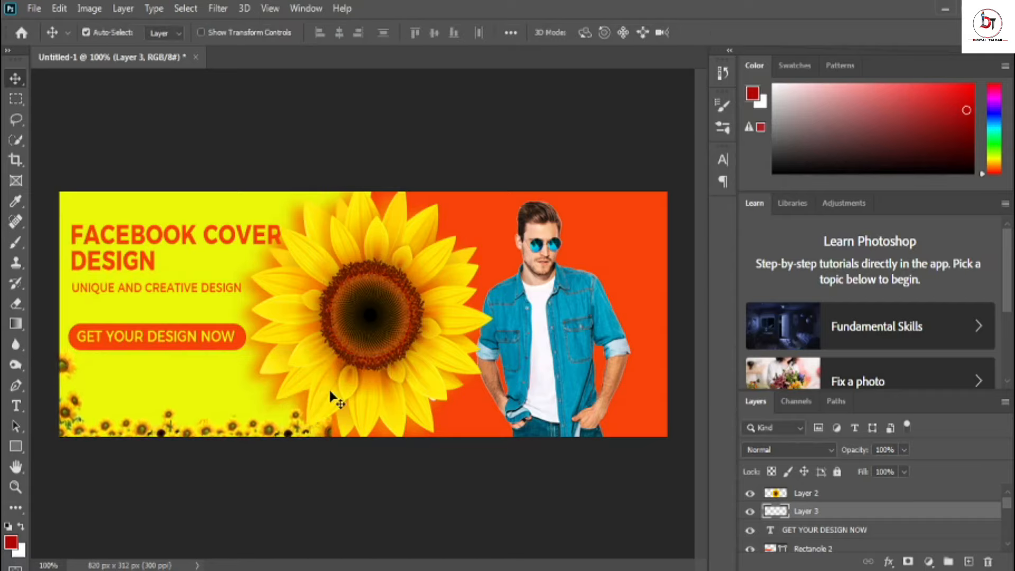
# - Place a horizontally flipped copy of the sunflower border across the man's base and erase the tall flowers at its right end
pyautogui.moveTo(300, 433); pyautogui.dragTo(496, 433)
pyautogui.hotkey('ctrl', 't')
pyautogui.rightClick(512, 427)
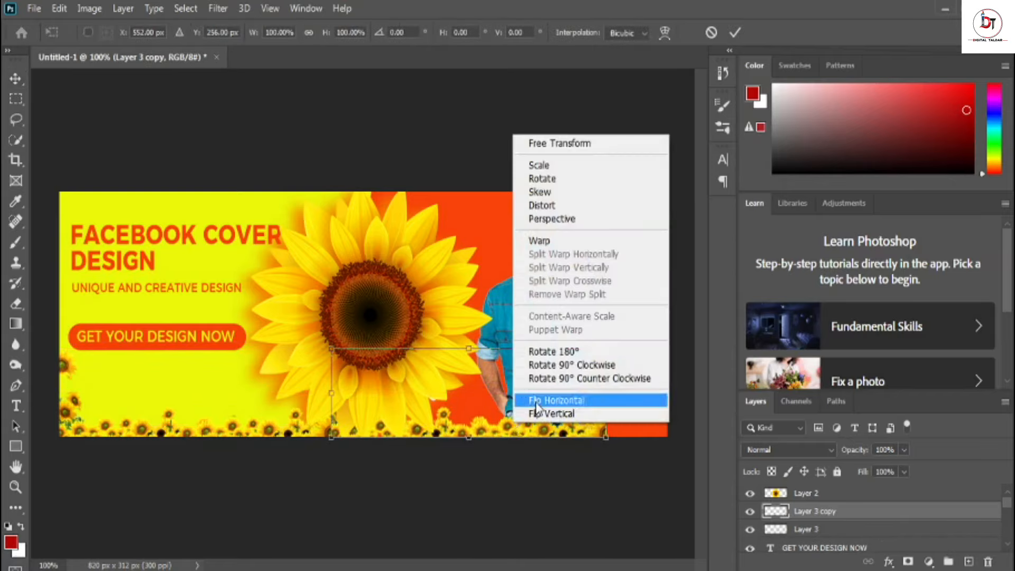
pyautogui.click(534, 395)
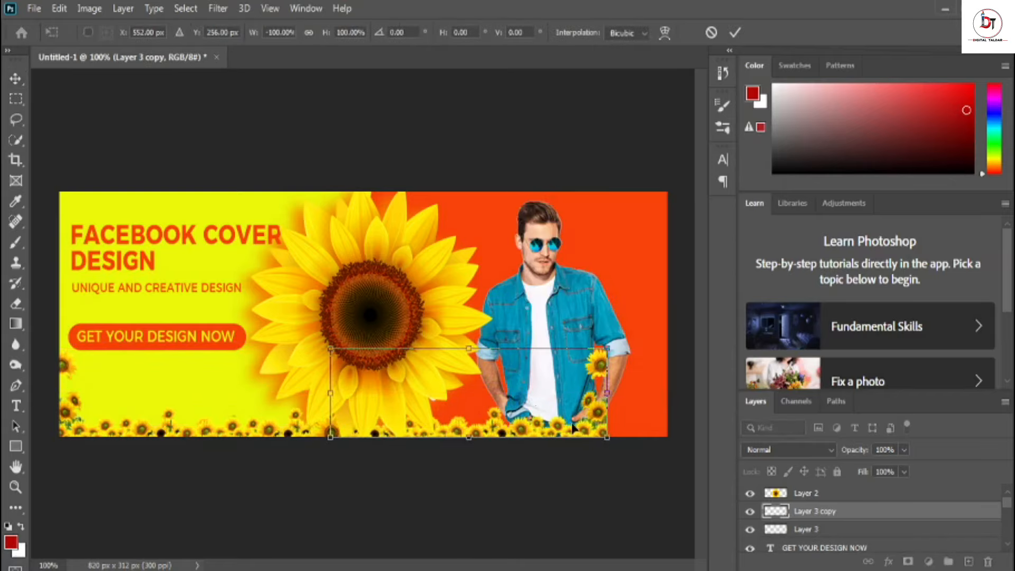
pyautogui.click(735, 33)
pyautogui.press('e')
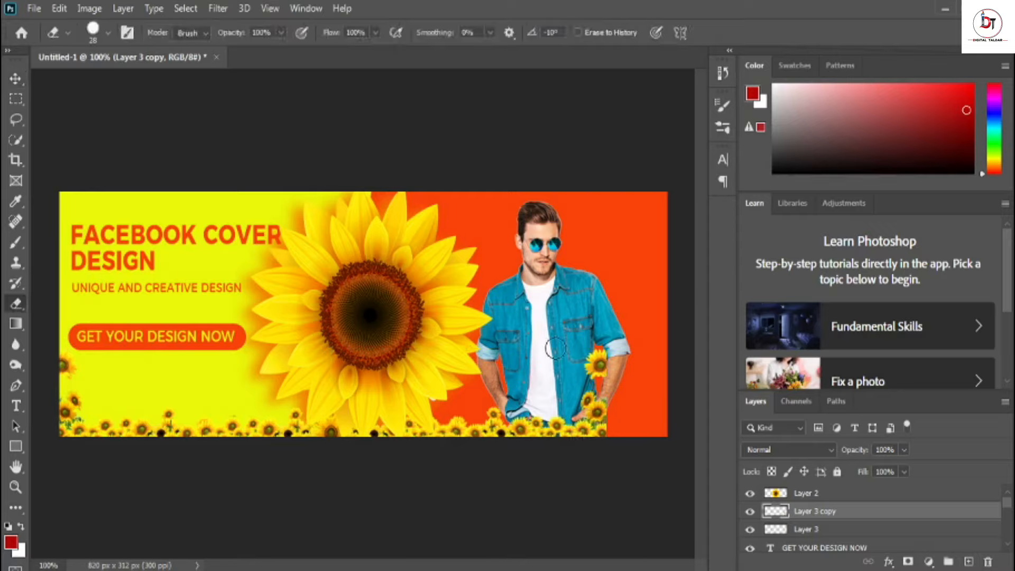
pyautogui.click(15, 78)
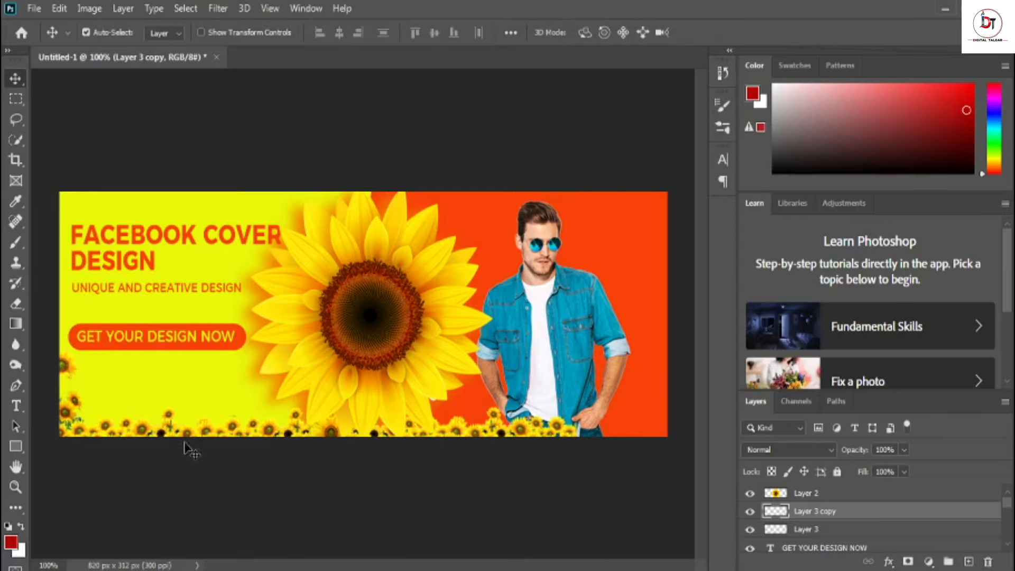
# - Add a second horizontally flipped copy of the border, aligned so its tall flowers sit at the cover's right edge
pyautogui.moveTo(171, 433); pyautogui.dragTo(585, 429)
pyautogui.hotkey('ctrl', 't')
pyautogui.rightClick(585, 429)
pyautogui.click(608, 399)
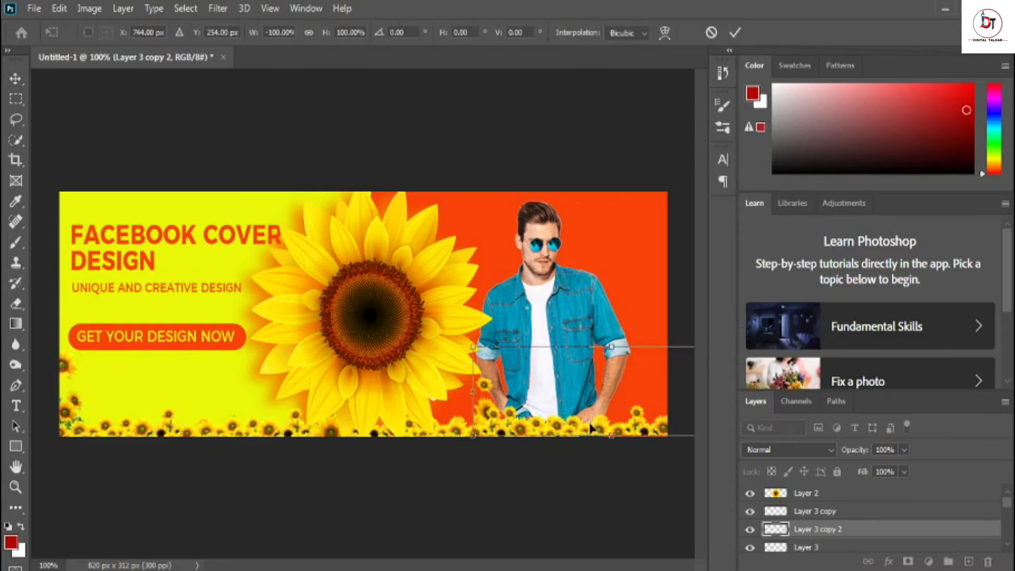
pyautogui.hotkey('shift', 'Left')
pyautogui.hotkey('shift', 'Left')
pyautogui.hotkey('shift', 'Left')
pyautogui.hotkey('shift', 'Left')
pyautogui.hotkey('shift', 'Left')
pyautogui.hotkey('shift', 'Left')
pyautogui.hotkey('shift', 'Left')
pyautogui.hotkey('shift', 'Left')
pyautogui.hotkey('shift', 'Left')
pyautogui.hotkey('shift', 'Left')
pyautogui.hotkey('shift', 'Left')
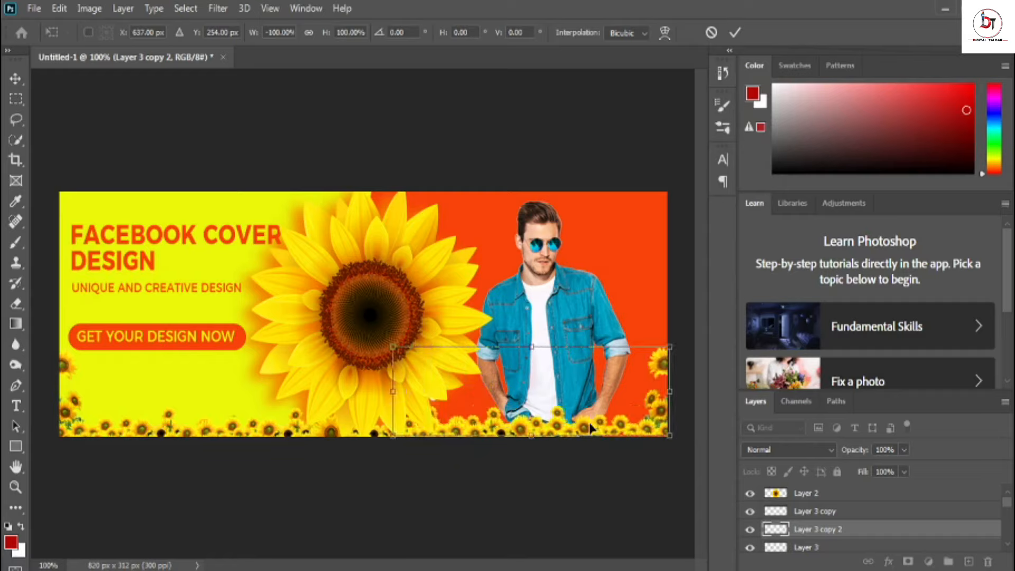
pyautogui.click(734, 32)
pyautogui.click(16, 304)
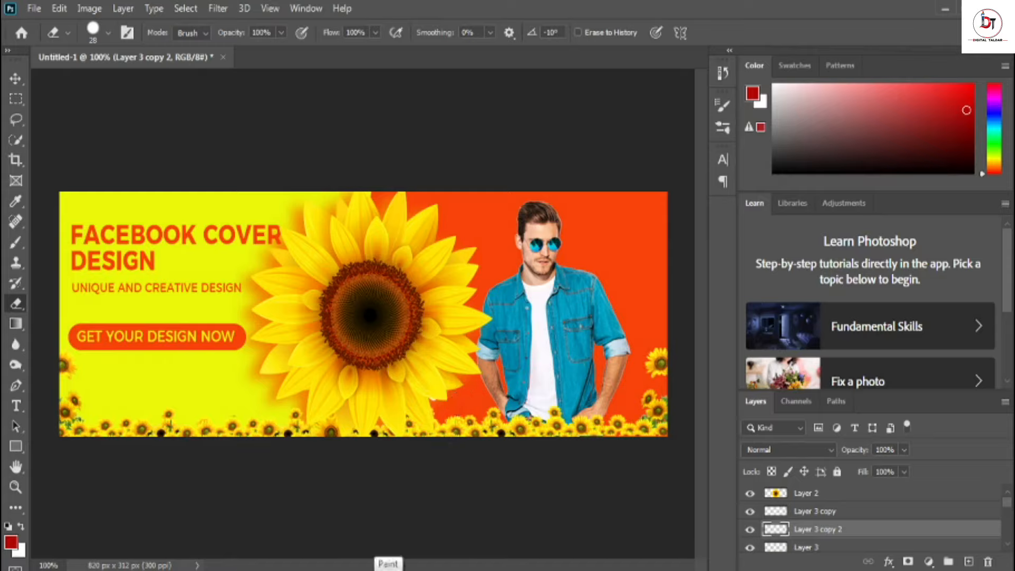
# - Add a text line reading "Graphic Designed By - Digital Taldar" in the yellow area below the call-to-action button
pyautogui.click(15, 406)
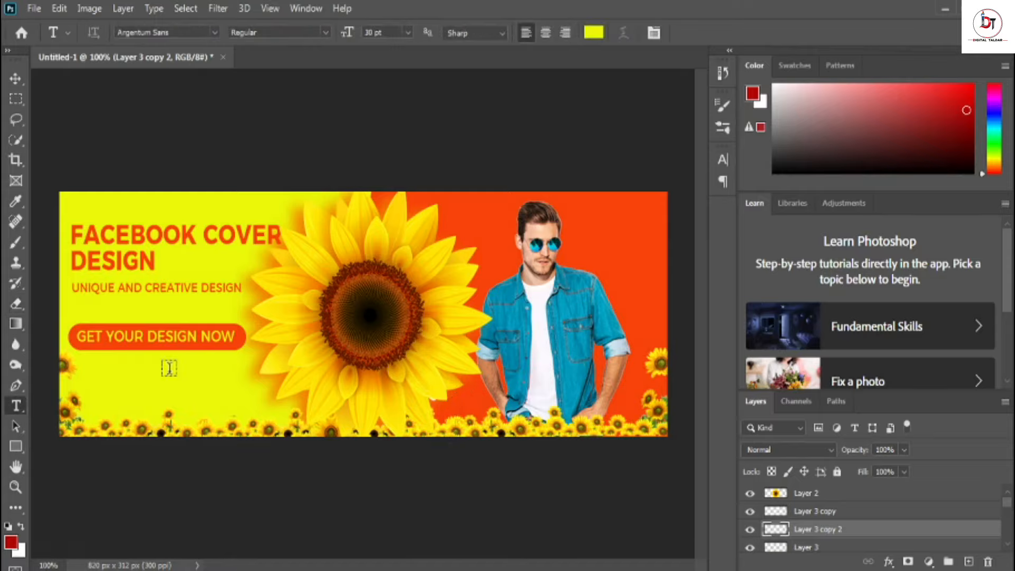
pyautogui.click(152, 374)
pyautogui.write('www.')
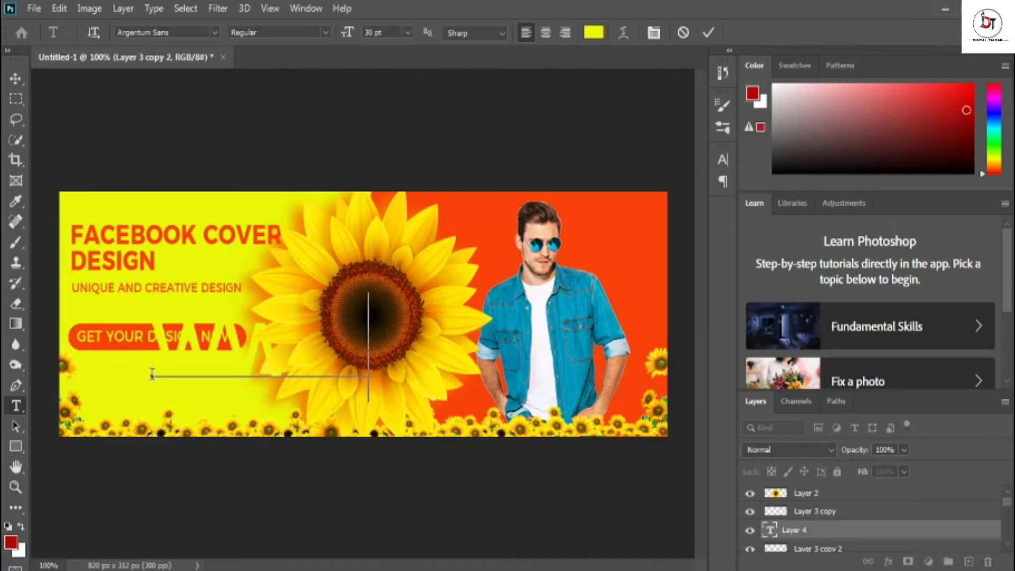
pyautogui.write('digitalt')
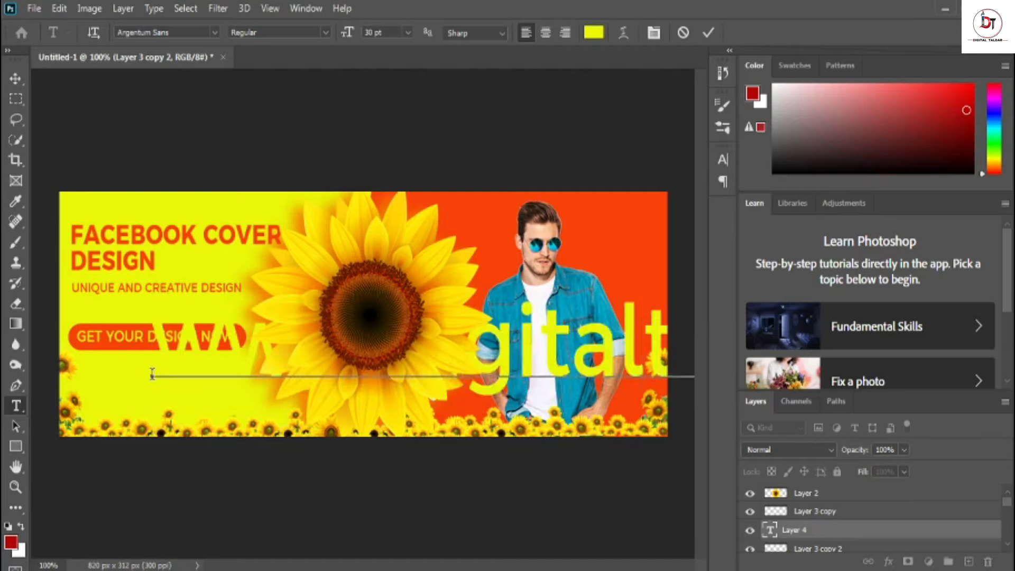
pyautogui.press('BackSpace')
pyautogui.press('BackSpace')
pyautogui.press('BackSpace')
pyautogui.press('BackSpace')
pyautogui.press('BackSpace')
pyautogui.press('BackSpace')
pyautogui.press('BackSpace')
pyautogui.press('BackSpace')
pyautogui.press('BackSpace')
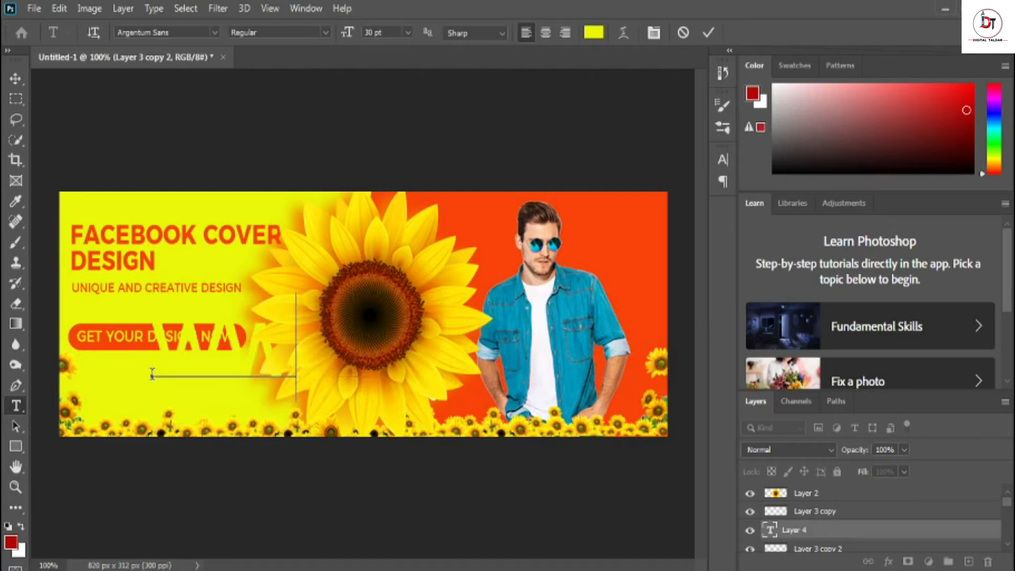
pyautogui.write('digital')
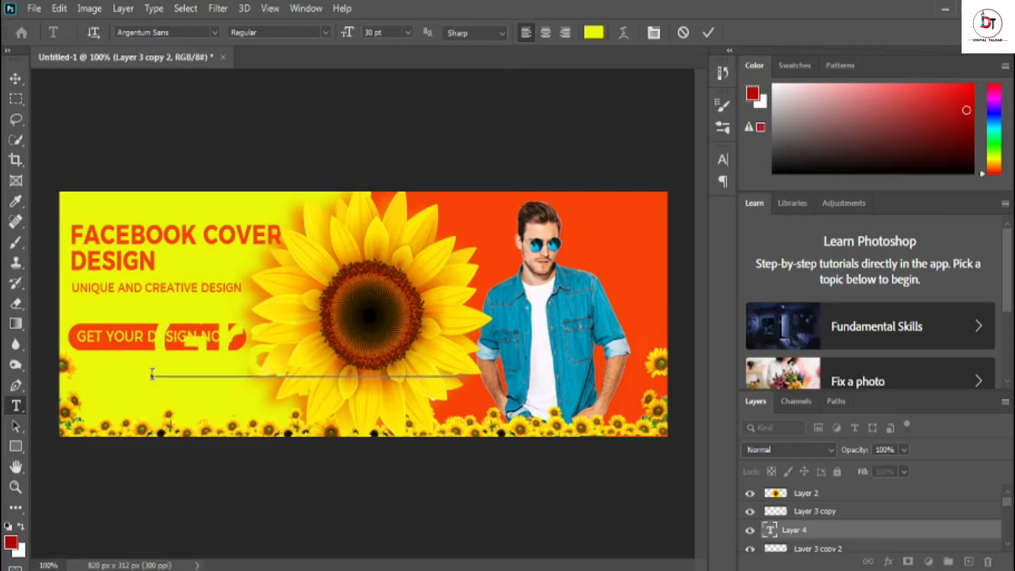
pyautogui.write(' Desi')
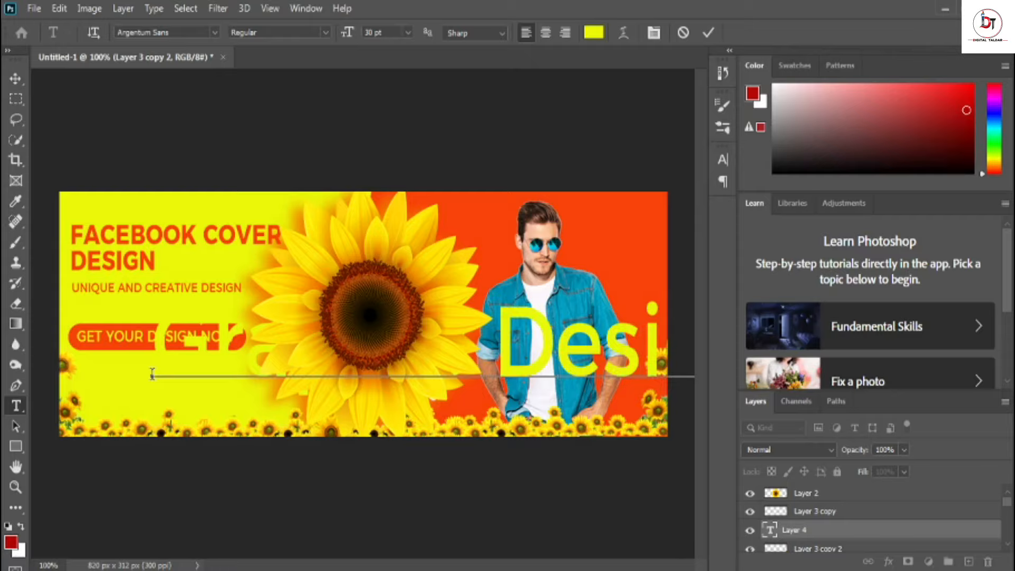
pyautogui.click(708, 33)
# - Scale the credit line down to about 3.58 pt and place it between the call-to-action button and the sunflower border
pyautogui.hotkey('ctrl', 't')
pyautogui.moveTo(152, 292); pyautogui.dragTo(189, 386)
pyautogui.moveTo(103, 350); pyautogui.dragTo(555, 383)
pyautogui.moveTo(592, 385); pyautogui.dragTo(122, 380)
pyautogui.moveTo(331, 381); pyautogui.dragTo(267, 378)
pyautogui.click(735, 33)
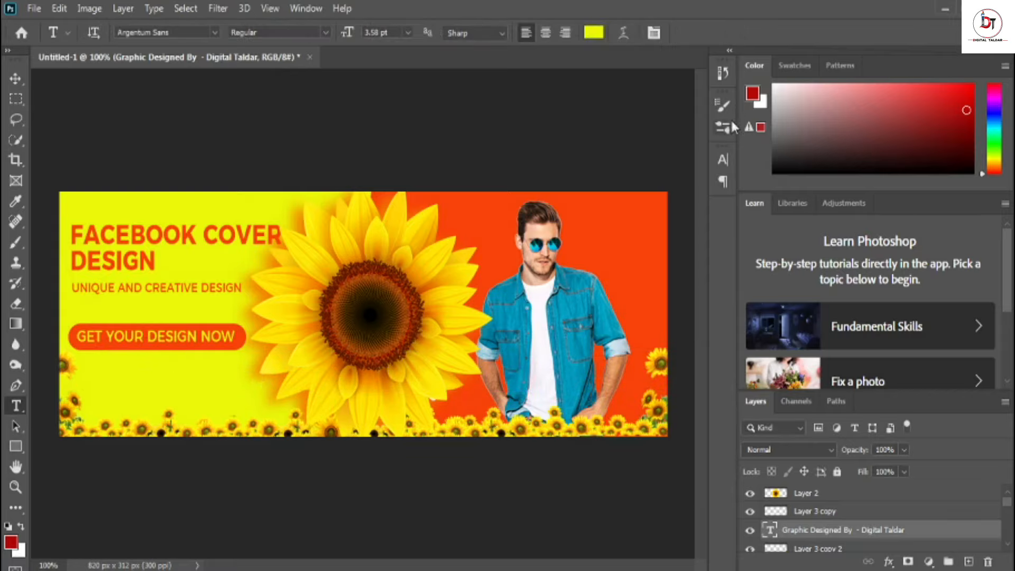
# - Change the credit line's text colour to the orange sampled from the cover's background
pyautogui.click(722, 159)
pyautogui.click(684, 249)
pyautogui.click(454, 222)
pyautogui.click(951, 143)
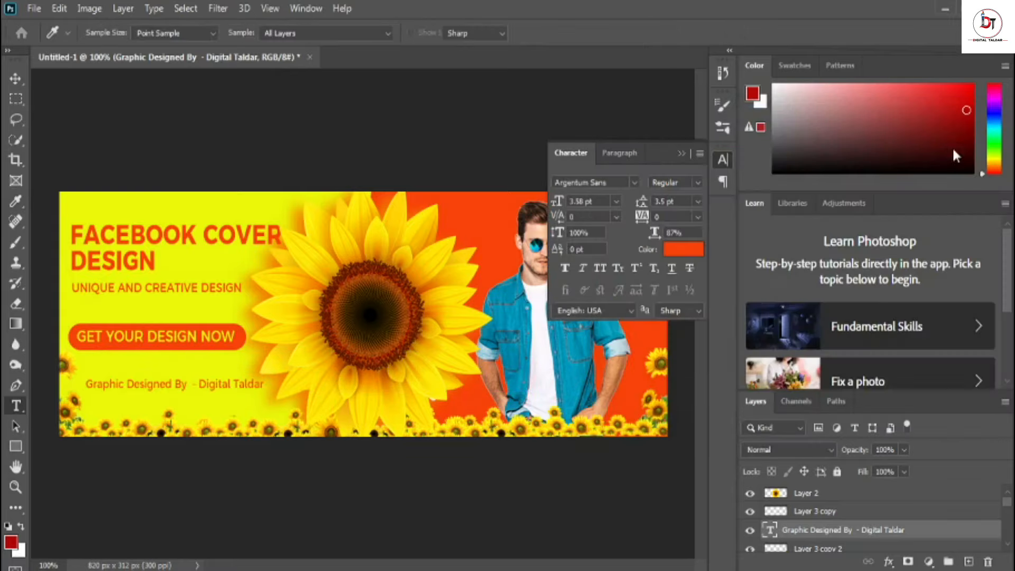
pyautogui.click(682, 153)
# - Shrink the credit line to about 2.85 pt and centre it directly beneath the call-to-action button
pyautogui.click(15, 79)
pyautogui.hotkey('ctrl', 't')
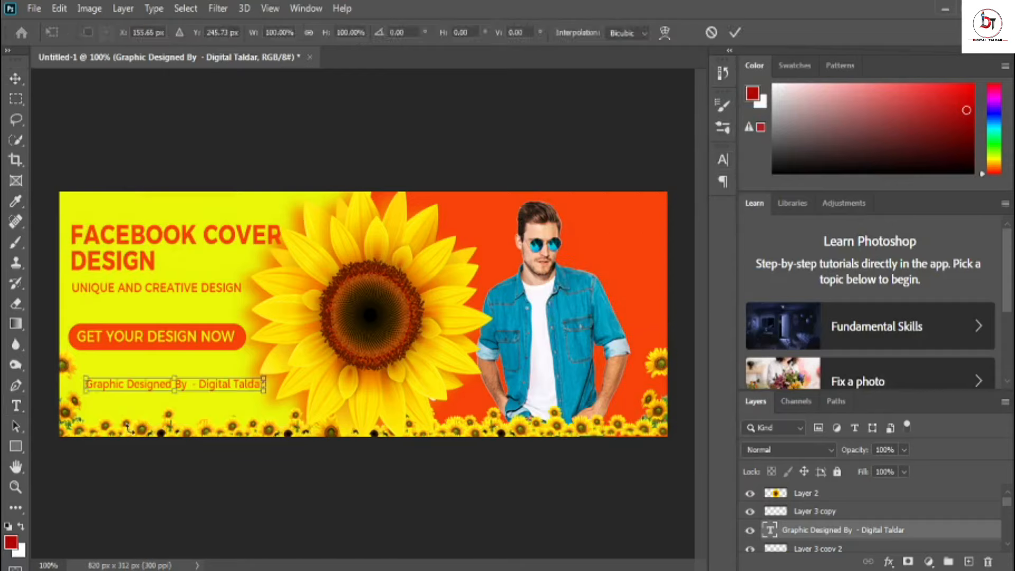
pyautogui.moveTo(185, 383); pyautogui.dragTo(176, 362)
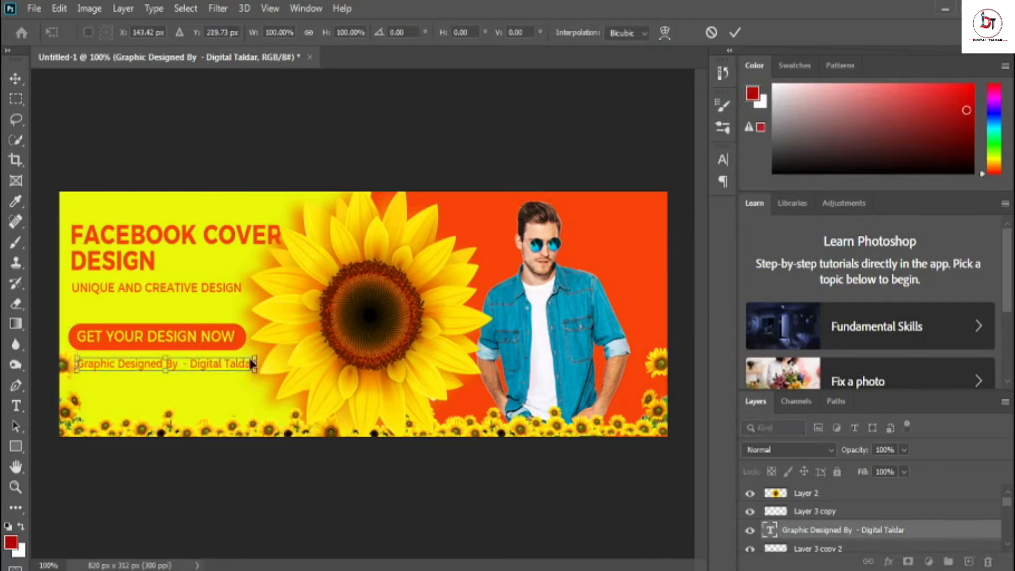
pyautogui.moveTo(258, 358); pyautogui.dragTo(221, 355)
pyautogui.moveTo(154, 365); pyautogui.dragTo(161, 367)
pyautogui.click(735, 33)
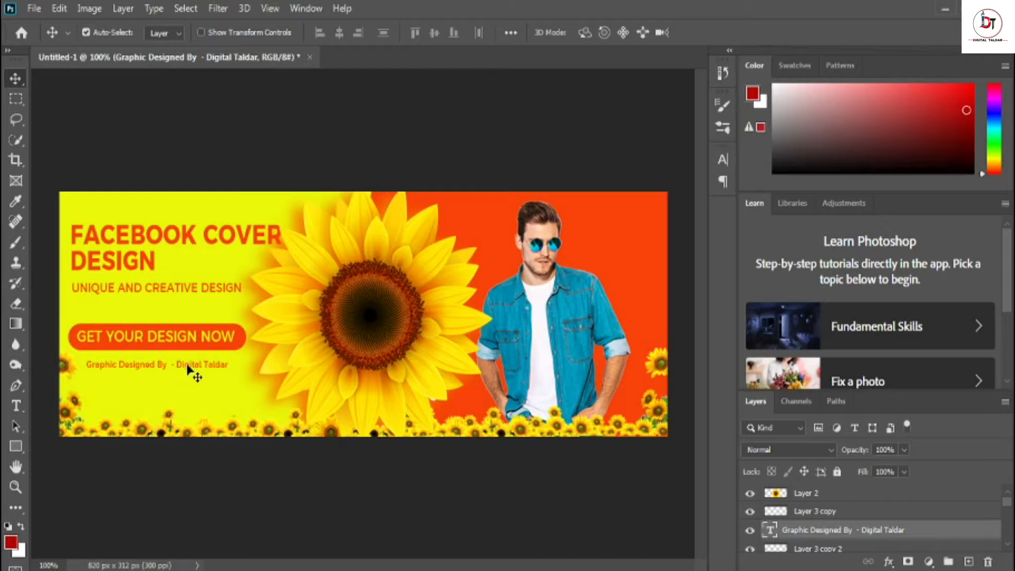
# - Try the credit line at the cover's lower-left corner, over the small sunflower border
pyautogui.hotkey('shift', 'Down')
pyautogui.hotkey('shift', 'Down')
pyautogui.hotkey('shift', 'Down')
pyautogui.hotkey('shift', 'Down')
pyautogui.hotkey('shift', 'Down')
pyautogui.hotkey('shift', 'Down')
pyautogui.hotkey('shift', 'Down')
pyautogui.hotkey('shift', 'Down')
pyautogui.hotkey('shift', 'Down')
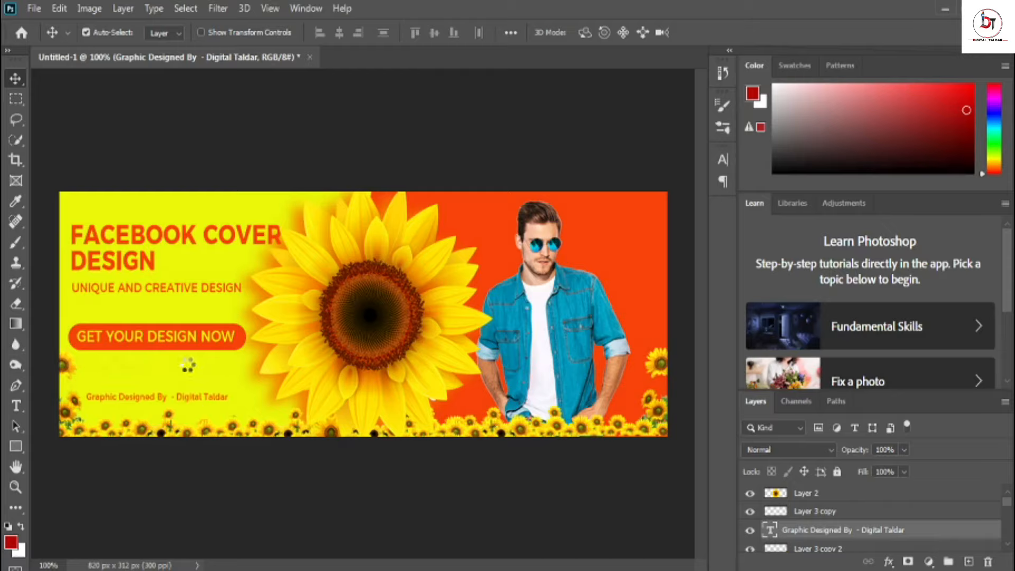
pyautogui.hotkey('shift', 'Left')
pyautogui.hotkey('shift', 'Left')
pyautogui.hotkey('shift', 'Left')
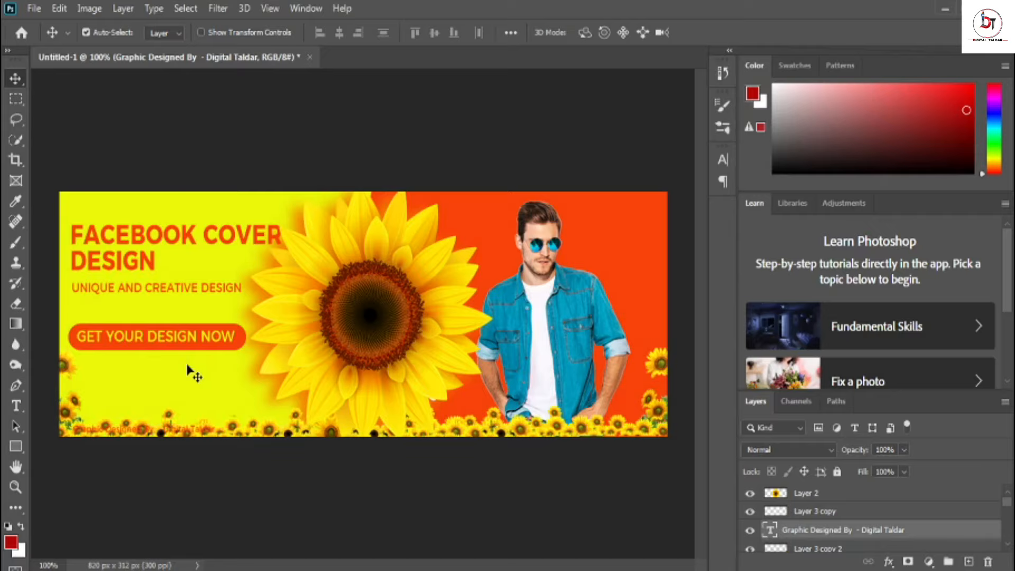
# - Set the credit line's font style to Bold
pyautogui.click(723, 159)
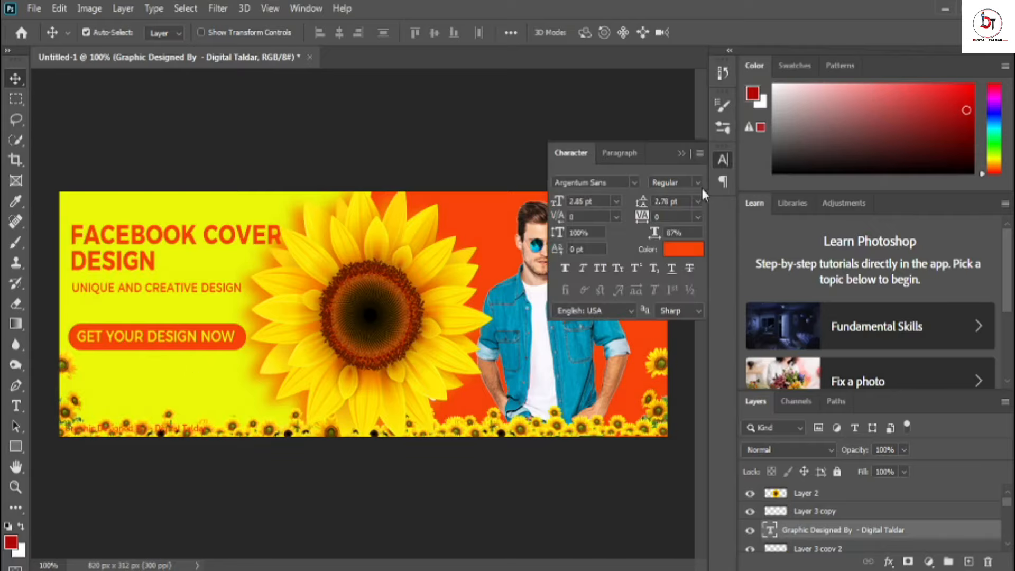
pyautogui.click(698, 182)
pyautogui.click(682, 354)
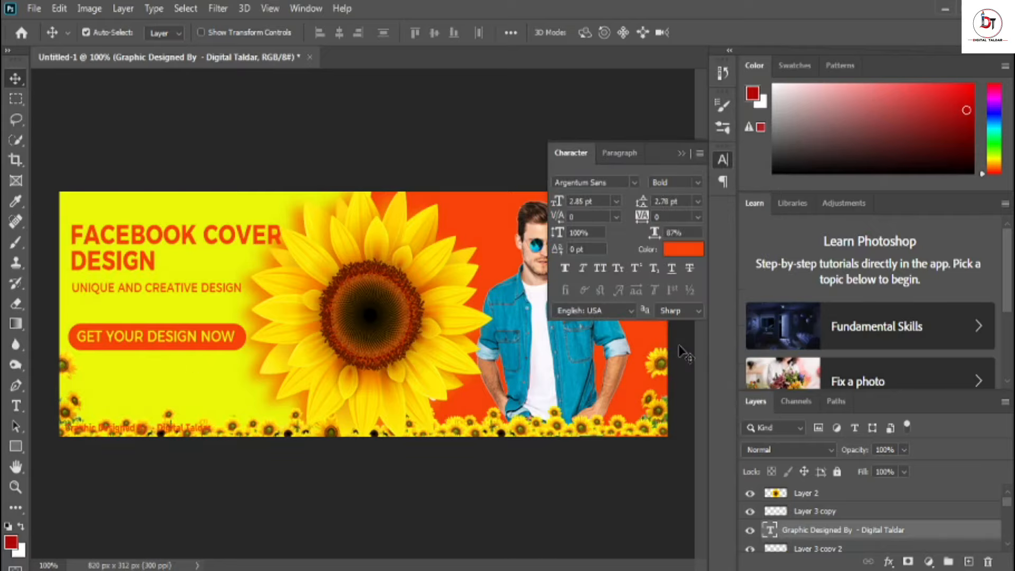
pyautogui.click(709, 231)
# - Move the credit line up to sit centred just below the call-to-action button
pyautogui.hotkey('ctrl', 't')
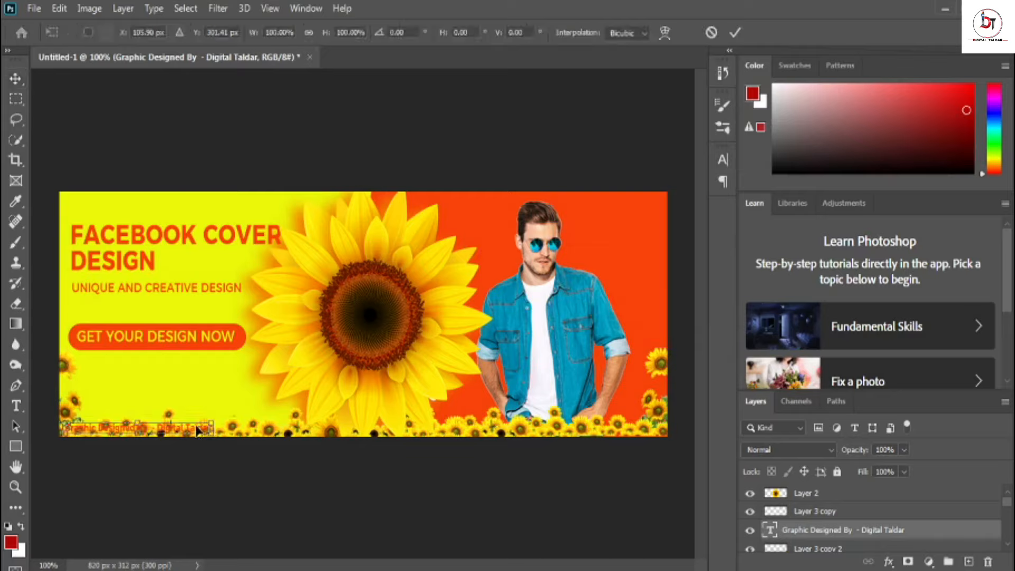
pyautogui.press('Return')
pyautogui.hotkey('ctrl', 't')
pyautogui.moveTo(189, 424); pyautogui.dragTo(214, 367)
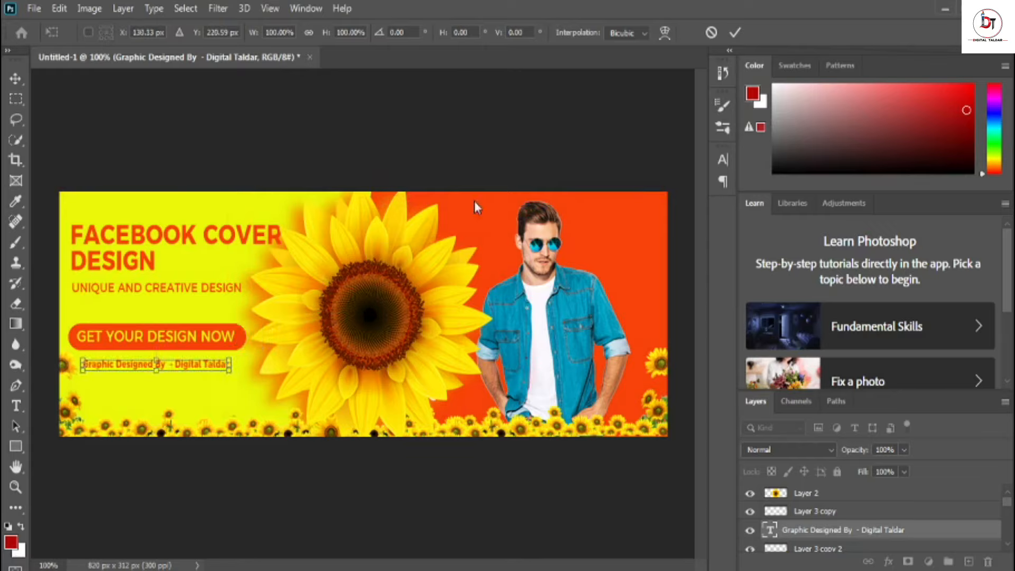
pyautogui.click(732, 42)
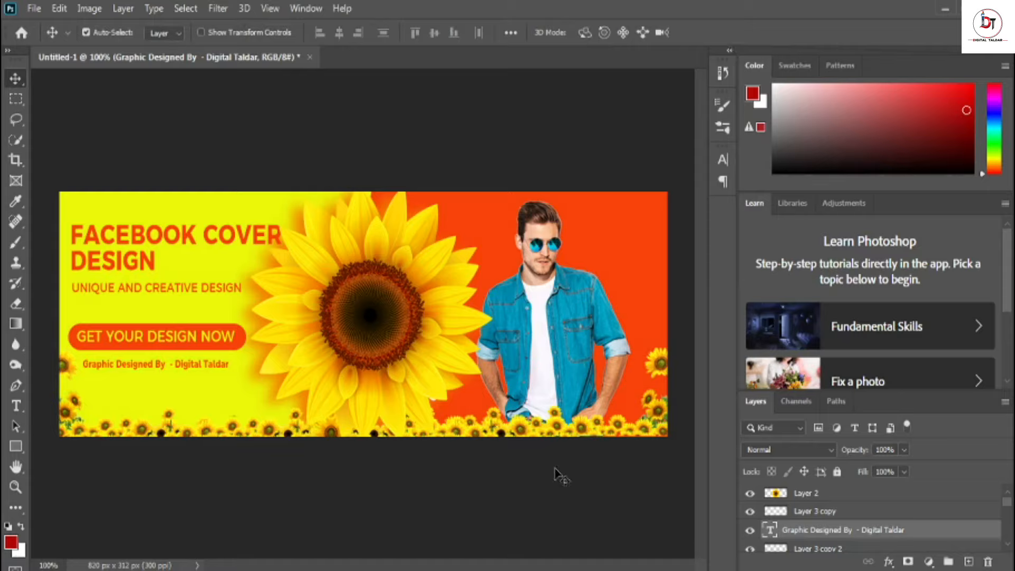
# - Stamp all visible layers into a new merged layer above the large sunflower layer
pyautogui.click(218, 9)
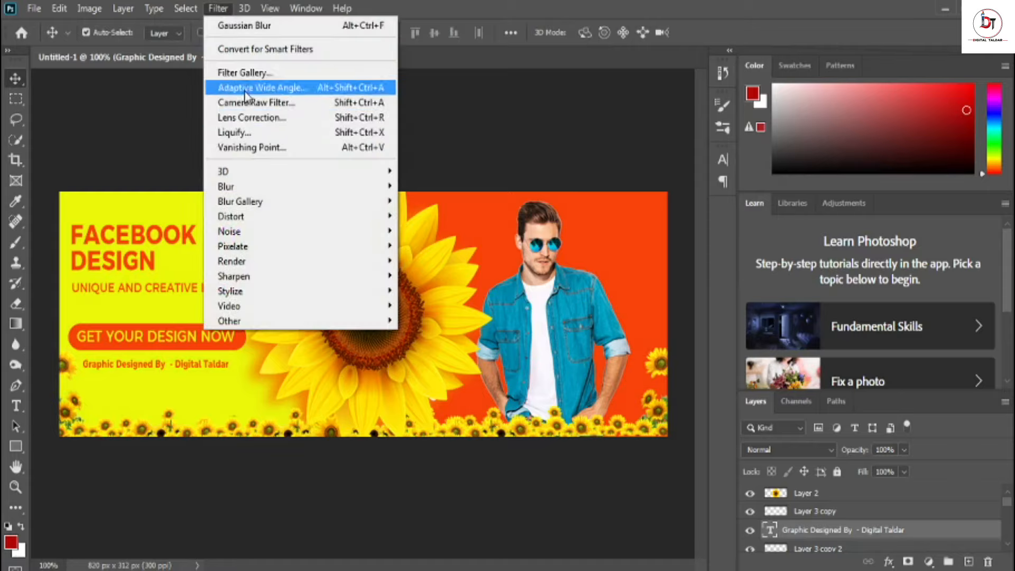
pyautogui.click(518, 140)
pyautogui.click(866, 495)
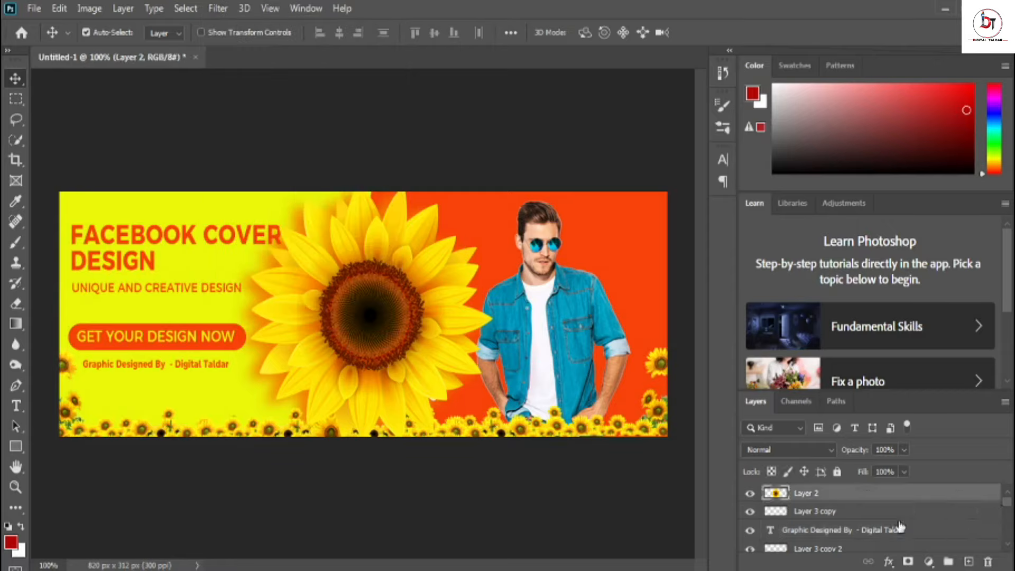
pyautogui.hotkey('ctrl', 'alt', 'shift', 'e')
# - Open the merged layer in the Camera Raw Filter and set tint +18, contrast +74, highlights +36, shadows -14, whites -5 and blacks -22
pyautogui.click(218, 8)
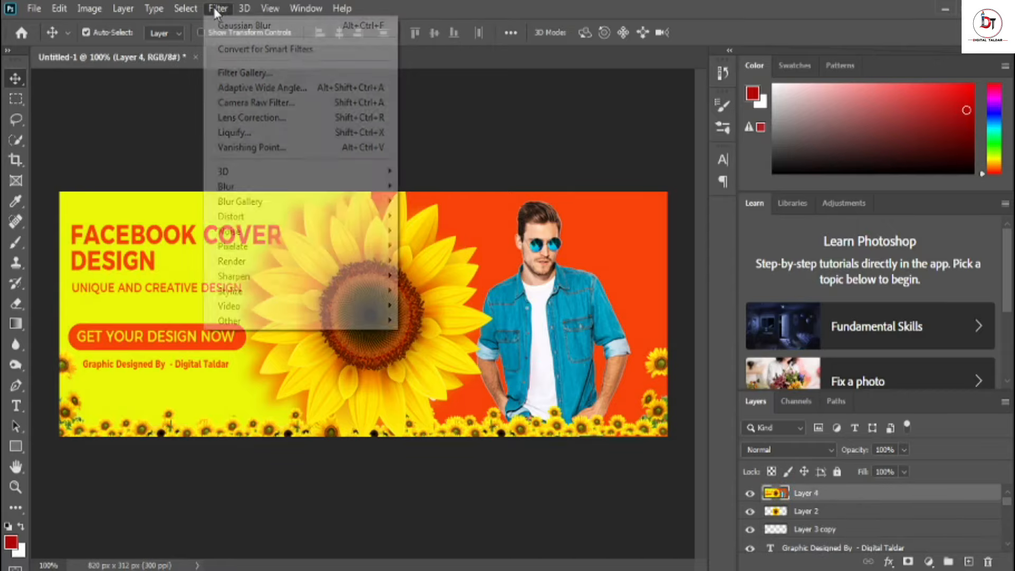
pyautogui.click(237, 106)
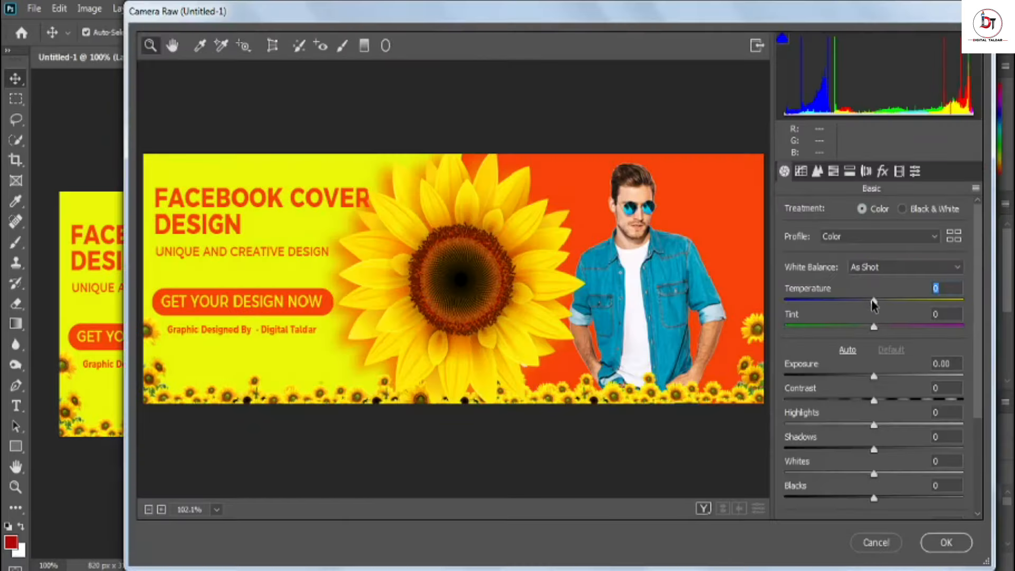
pyautogui.moveTo(874, 303); pyautogui.dragTo(890, 326)
pyautogui.moveTo(874, 400); pyautogui.dragTo(940, 399)
pyautogui.moveTo(874, 425); pyautogui.dragTo(854, 498)
# - Set texture to +45 and clarity to +39, raise dehaze to above +45, and apply the Camera Raw adjustments
pyautogui.scroll(-1, 977, 418)
pyautogui.scroll(-3, 977, 418)
pyautogui.moveTo(874, 417); pyautogui.dragTo(913, 465)
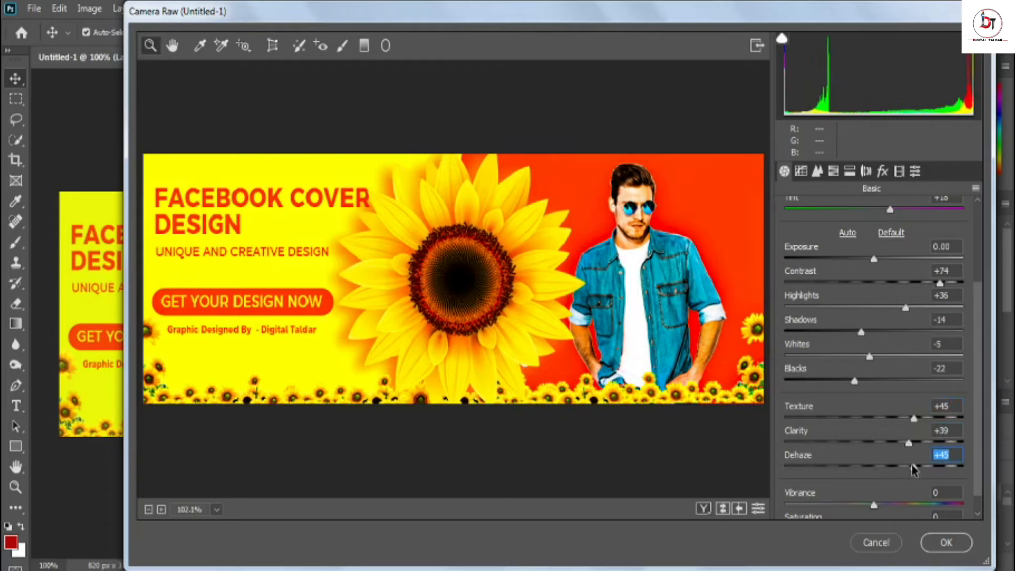
pyautogui.click(945, 542)
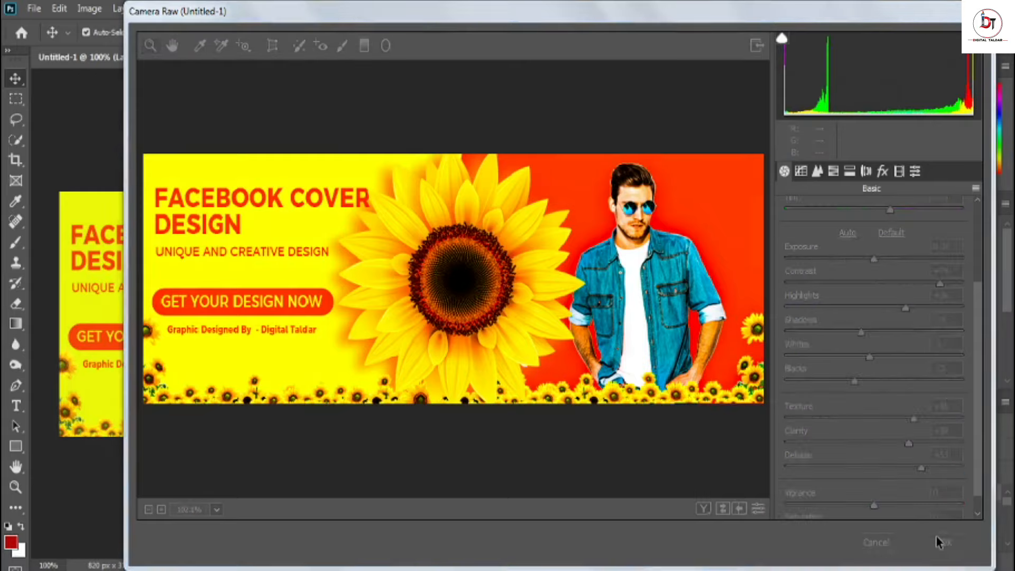
# - Save the cover as a JPEG named "facebook cover photo 4" in the facebook cover photo folder
pyautogui.click(34, 8)
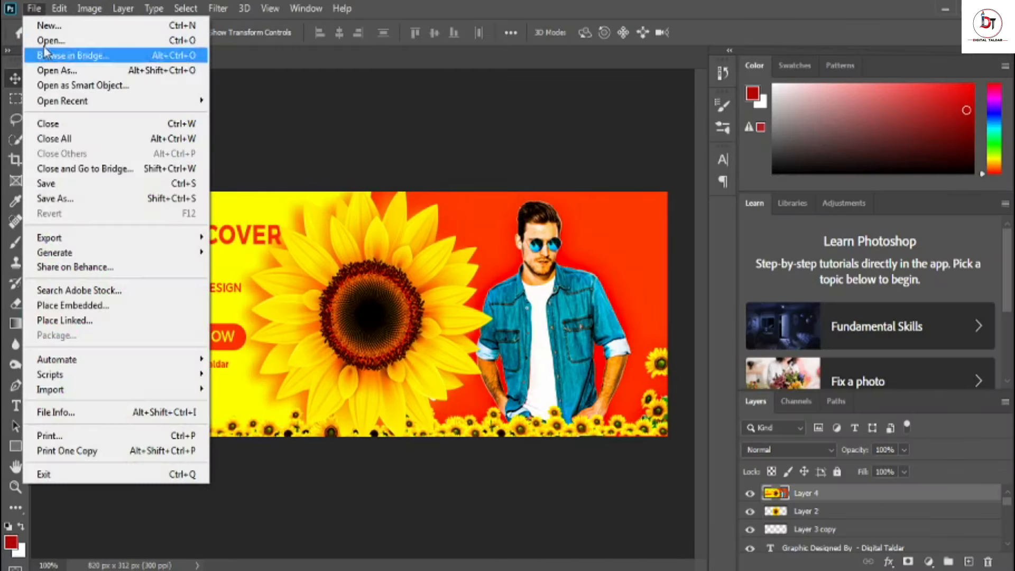
pyautogui.click(57, 199)
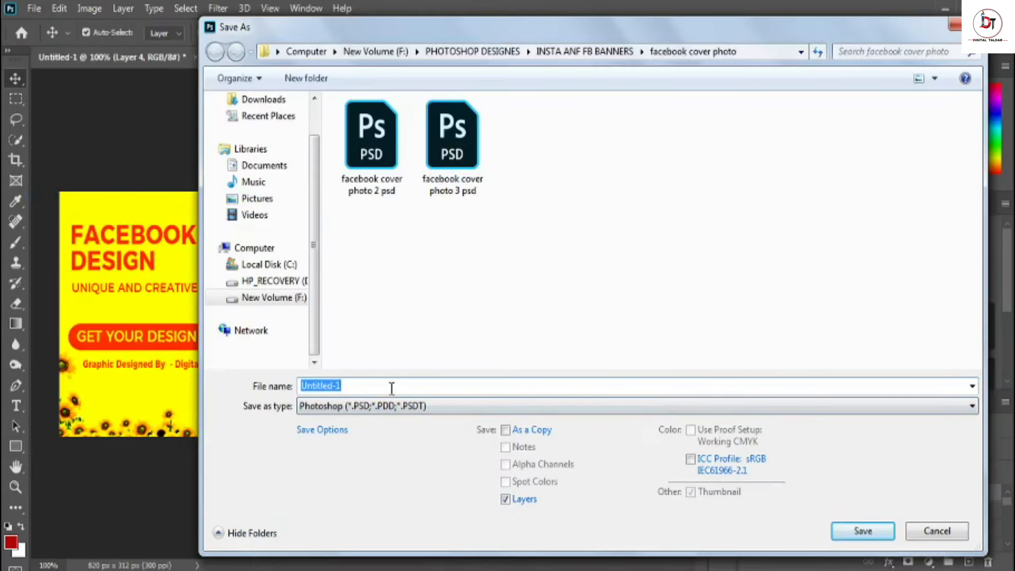
pyautogui.click(431, 191)
pyautogui.click(394, 385)
pyautogui.press('BackSpace')
pyautogui.write('4')
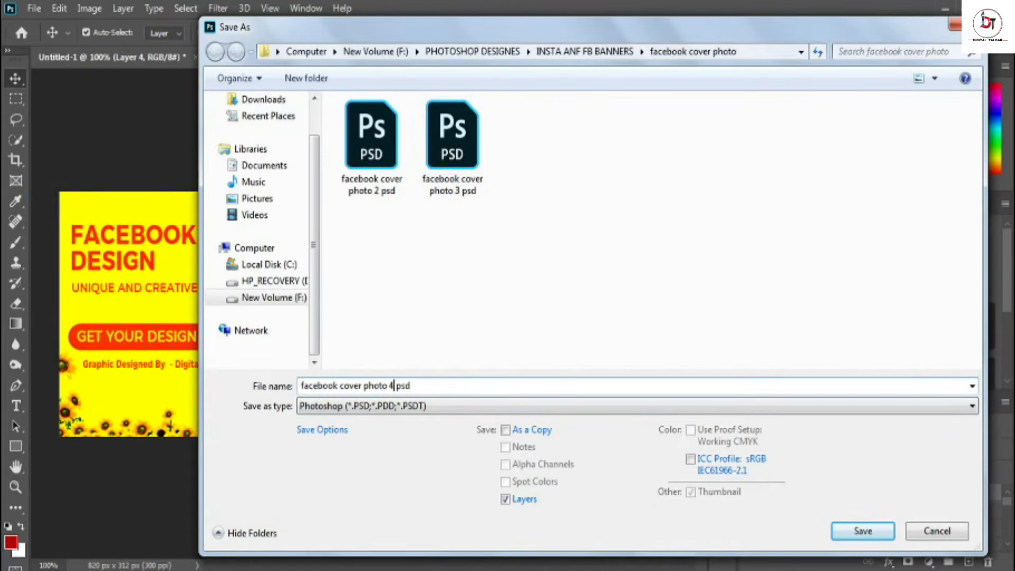
pyautogui.click(466, 407)
pyautogui.click(386, 248)
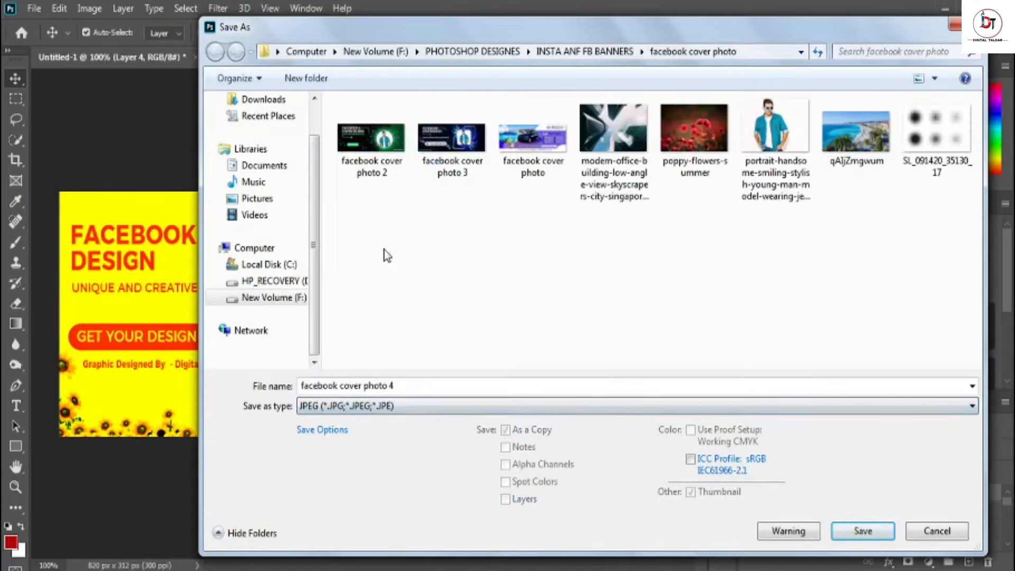
pyautogui.click(861, 530)
pyautogui.click(586, 126)
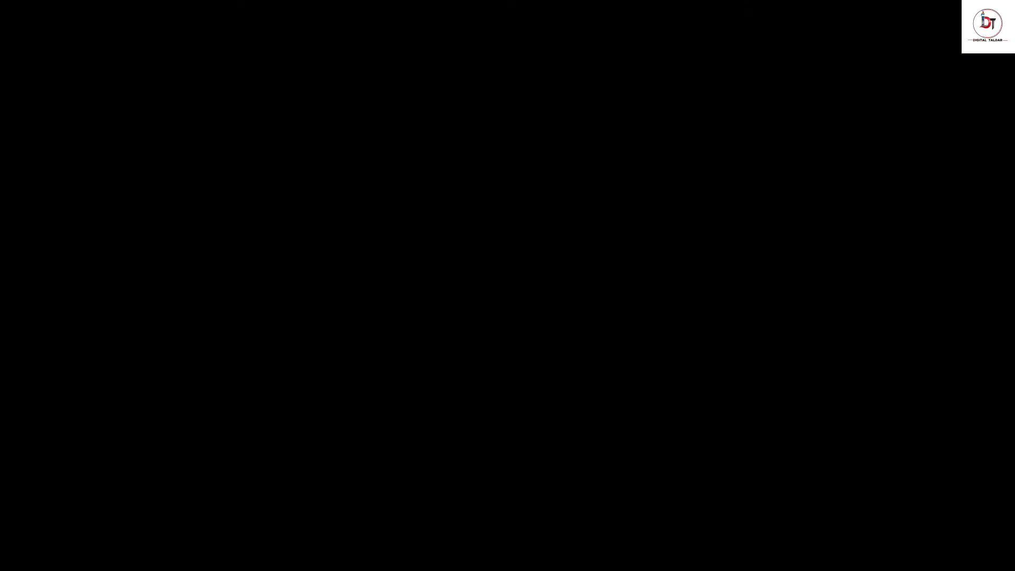